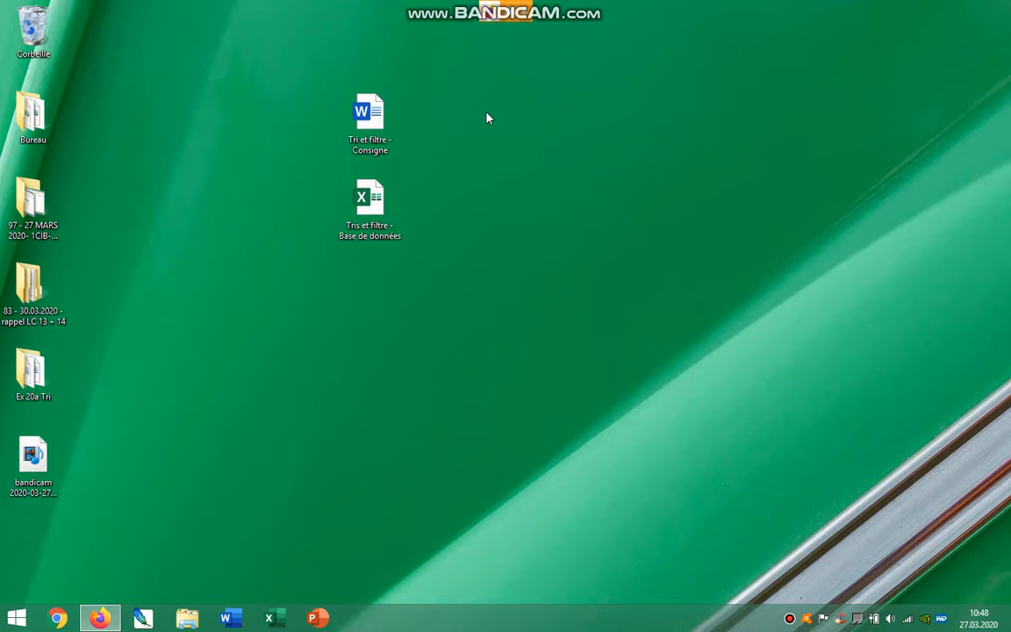
Step: Open the Word document "Tri et filtre - Consigne" and the Excel workbook "Tris et filtre - Base de données" from the desktop
{"action": "left_click", "coordinate": [368, 132]}
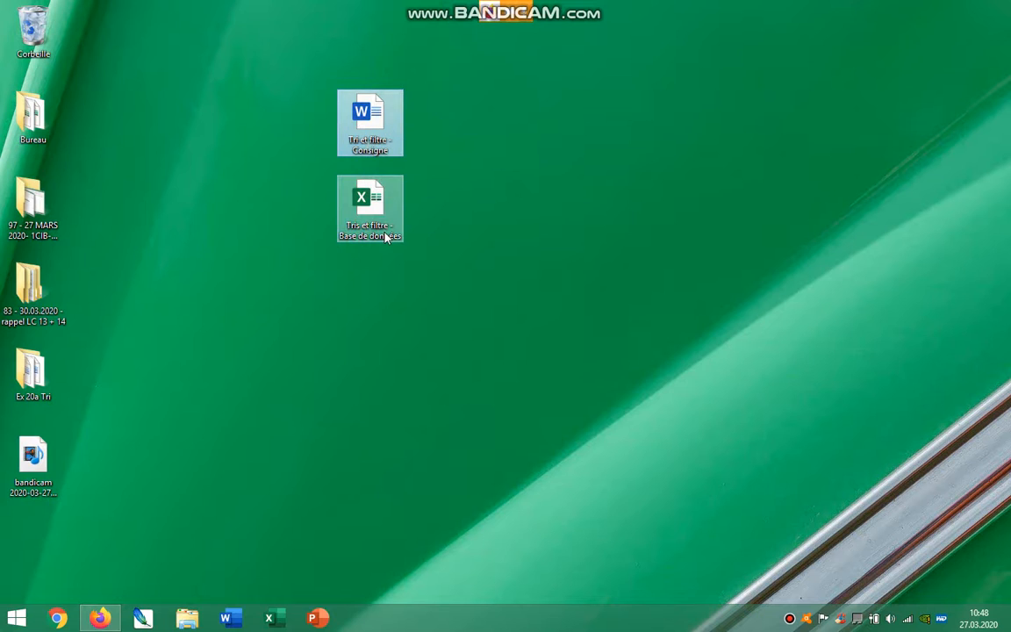
{"action": "left_click", "coordinate": [370, 206]}
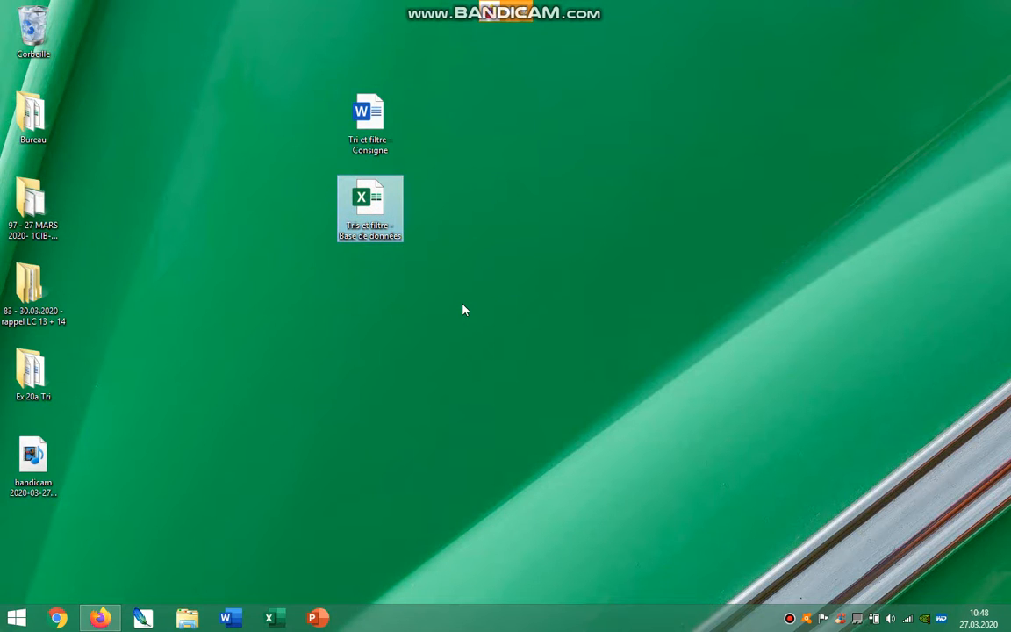
{"action": "double_click", "coordinate": [383, 116]}
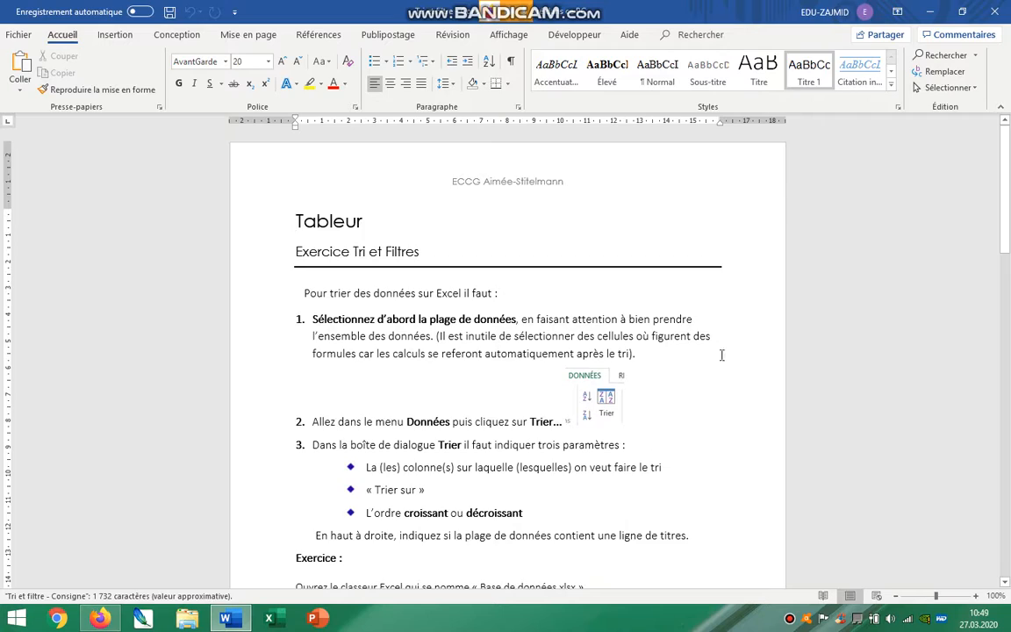
{"action": "key", "text": "super+d"}
{"action": "double_click", "coordinate": [370, 208]}
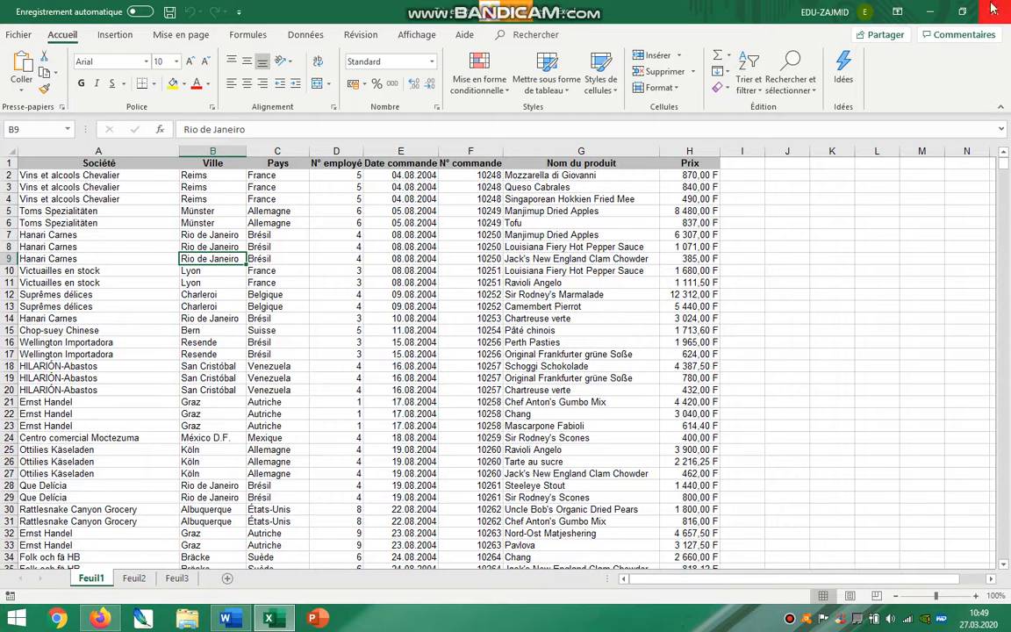
{"action": "left_click", "coordinate": [932, 12]}
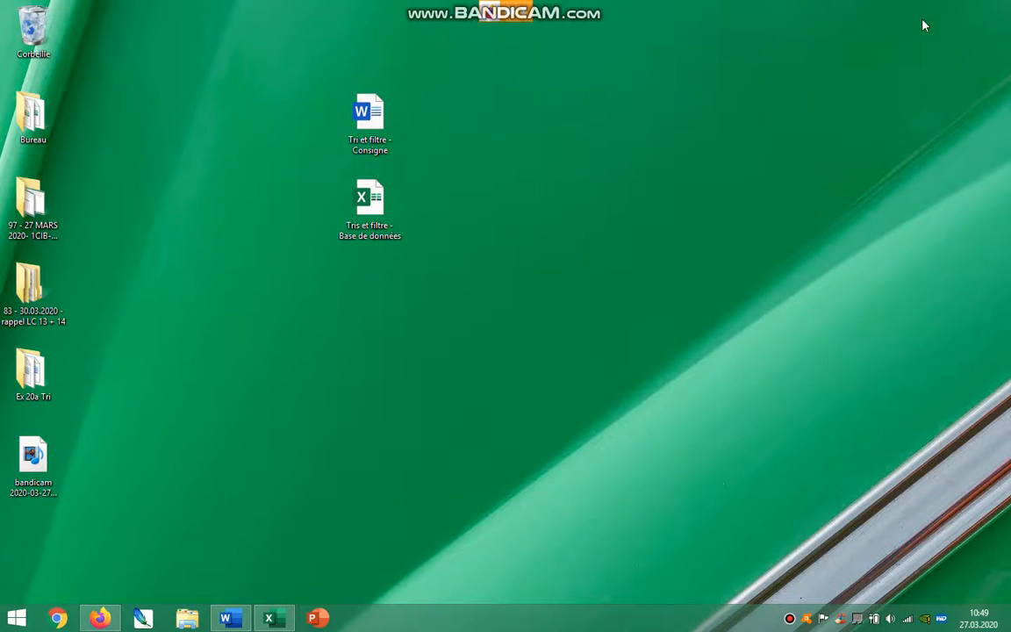
Step: Bring up the Word instructions and review the explanation of how to sort data in Excel
{"action": "double_click", "coordinate": [382, 122]}
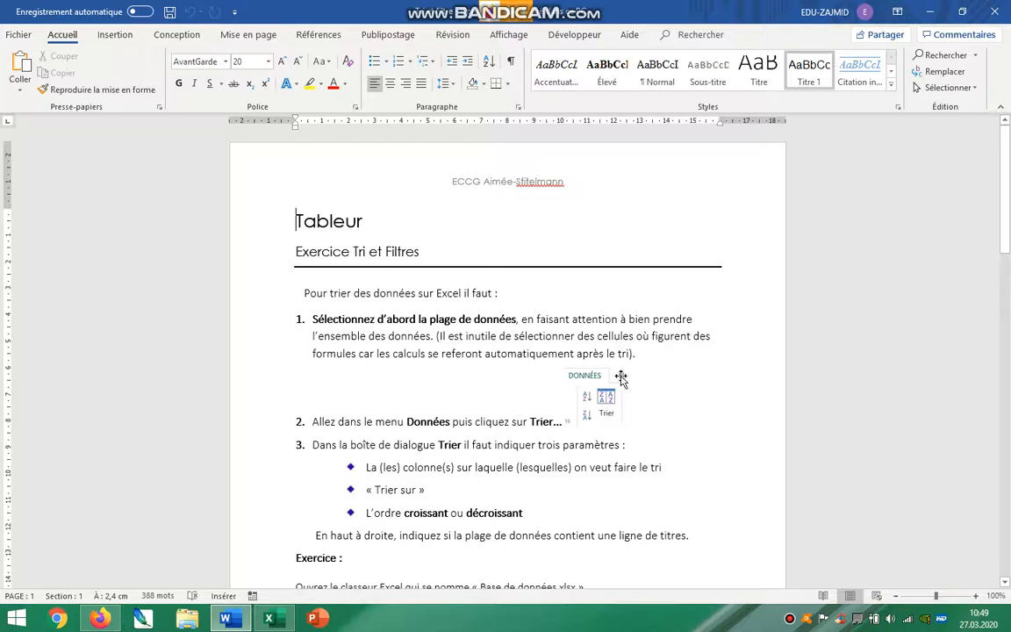
{"action": "left_click_drag", "start_coordinate": [690, 537], "coordinate": [301, 294]}
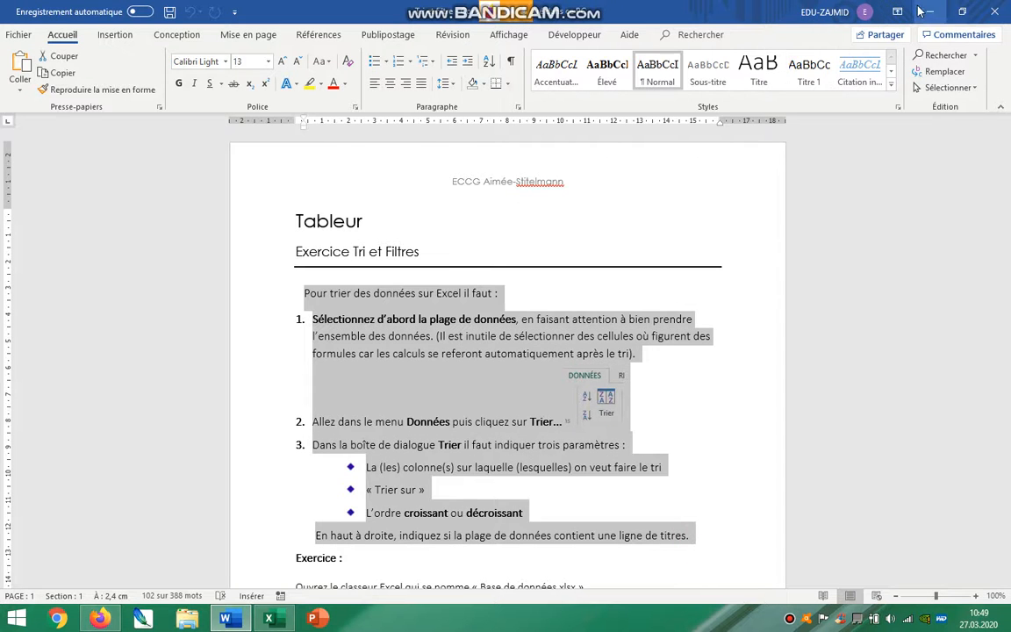
{"action": "left_click", "coordinate": [930, 11]}
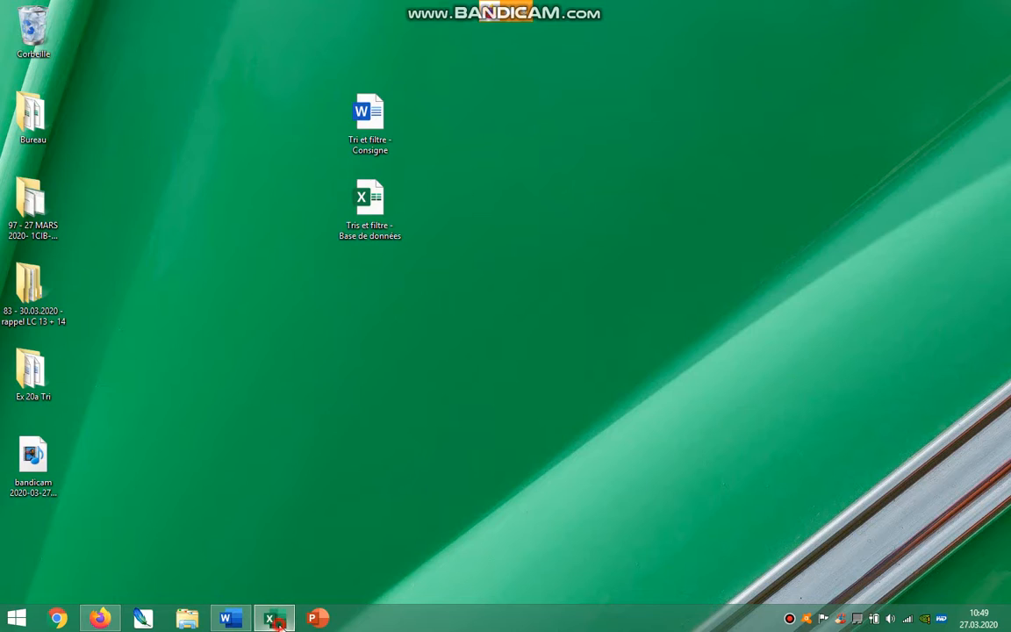
Step: Switch to the Excel database and bring up the data sorting and filtering tools
{"action": "left_click", "coordinate": [274, 616]}
{"action": "left_click", "coordinate": [298, 342]}
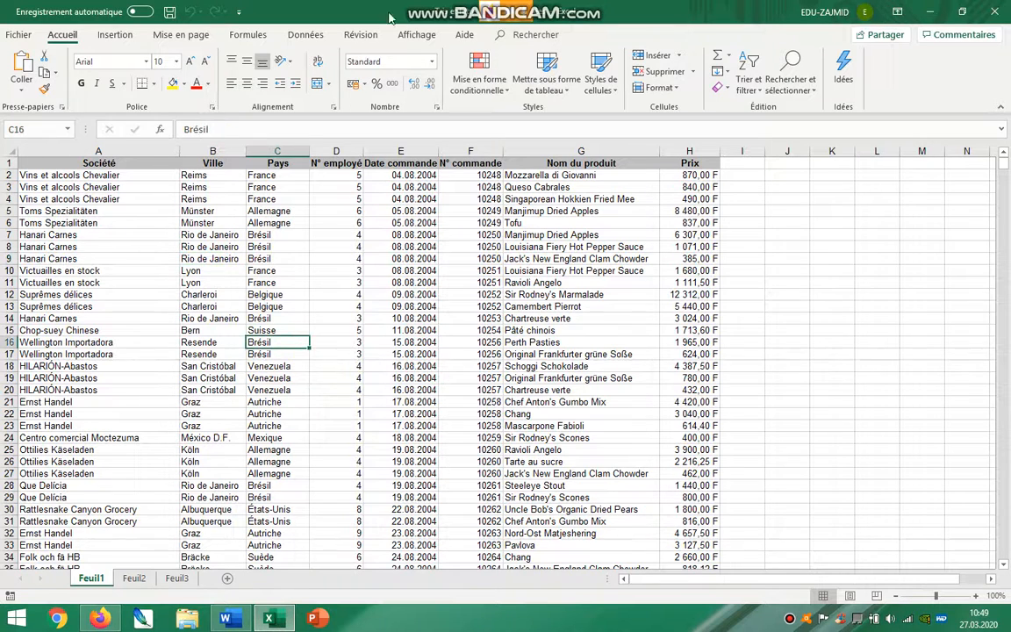
{"action": "left_click", "coordinate": [313, 36]}
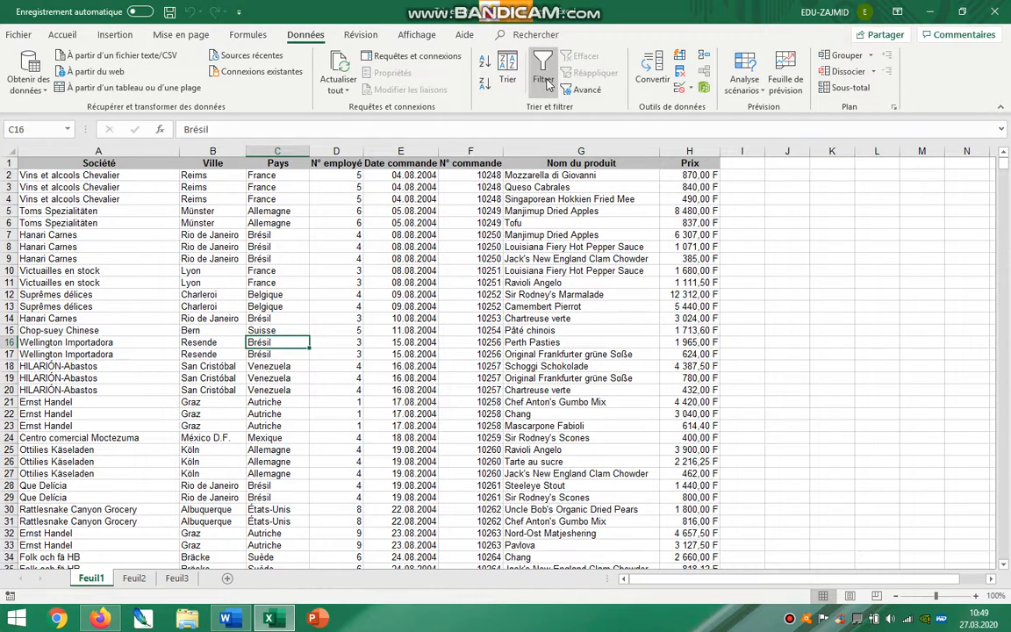
{"action": "left_click", "coordinate": [329, 210]}
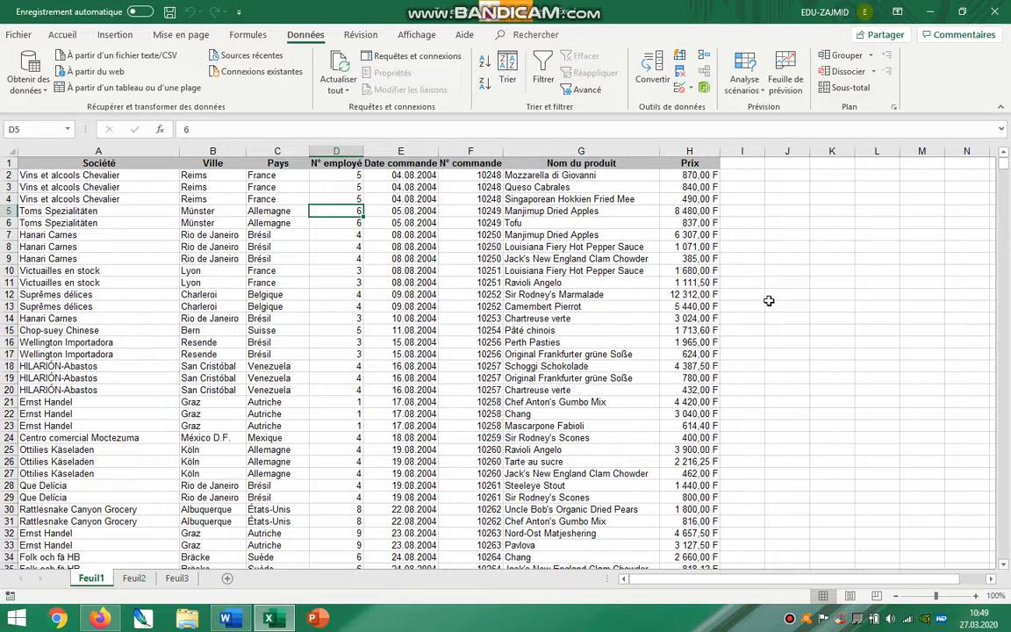
{"action": "left_click", "coordinate": [597, 295]}
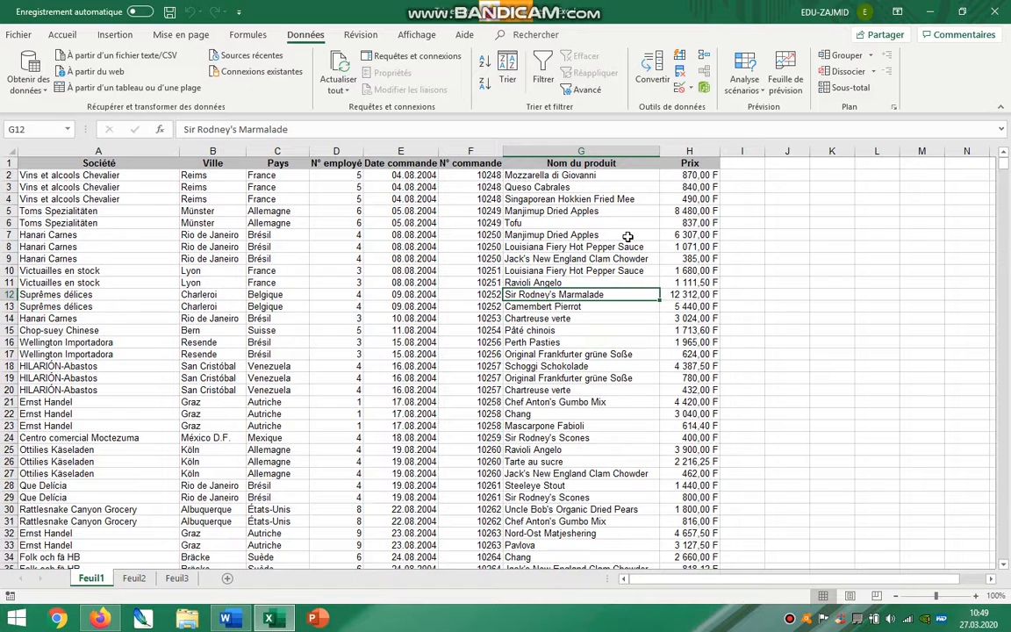
{"action": "left_click", "coordinate": [580, 234]}
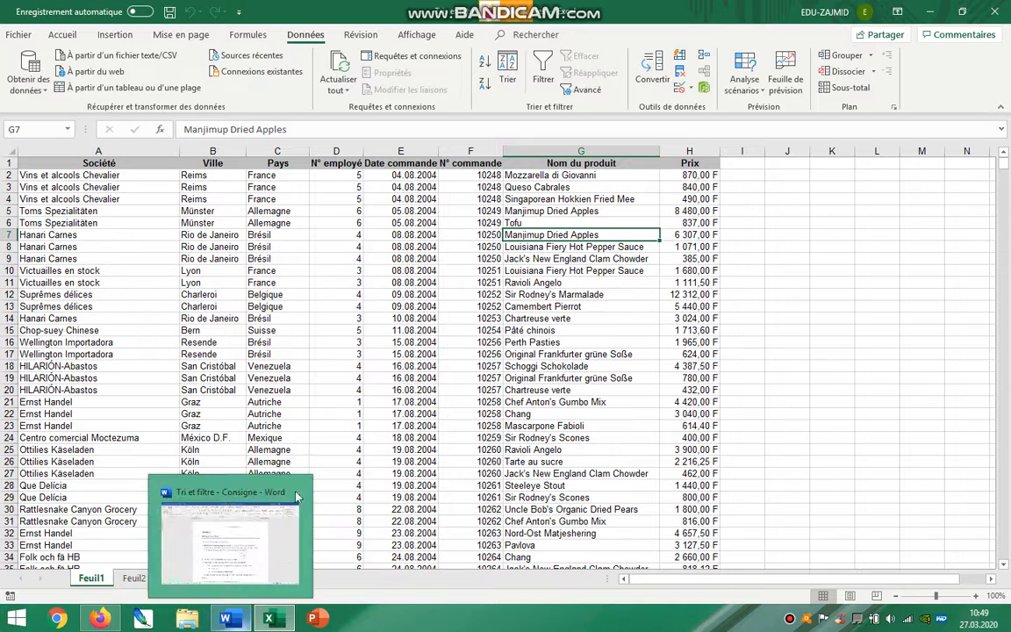
Step: Sort the table by the Pays column from A to Z and check the column's last row
{"action": "left_click", "coordinate": [275, 177]}
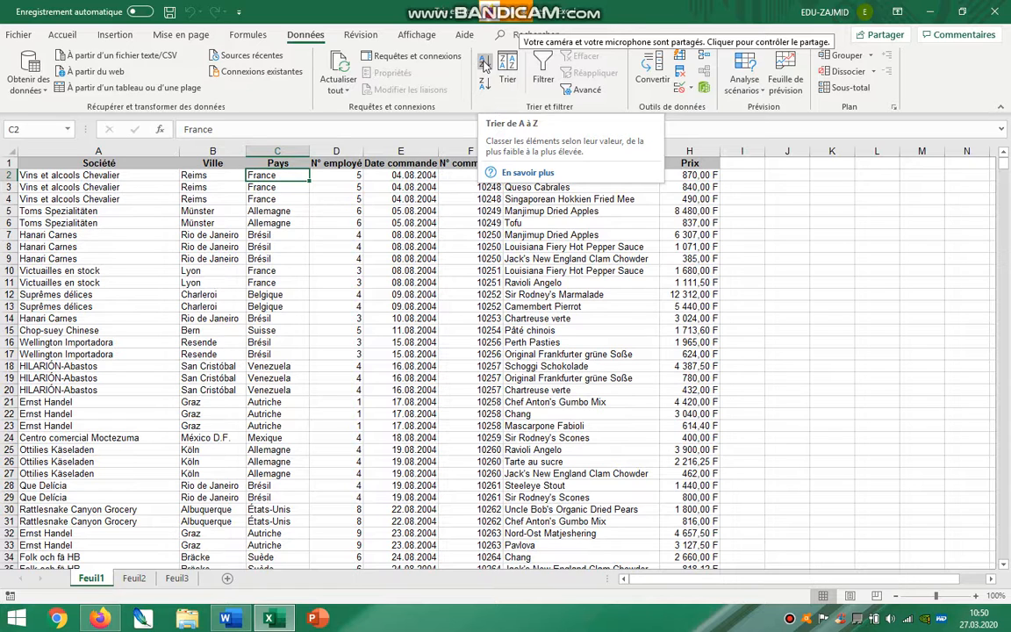
{"action": "left_click", "coordinate": [484, 66]}
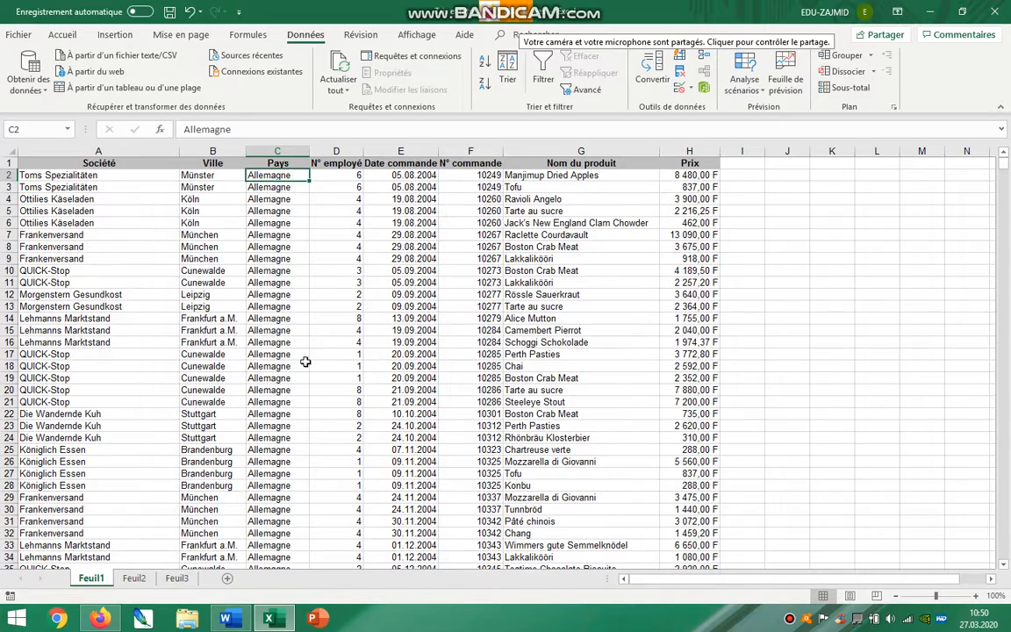
{"action": "scroll", "coordinate": [302, 361], "scroll_direction": "down", "scroll_amount": 20}
{"action": "left_click_drag", "start_coordinate": [1007, 182], "coordinate": [1002, 582]}
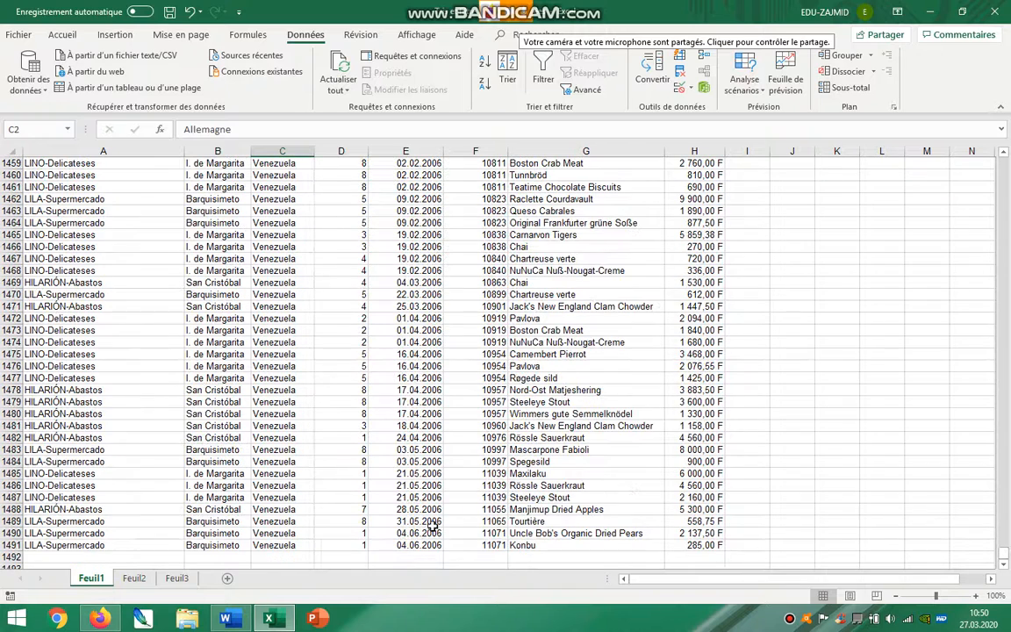
{"action": "left_click", "coordinate": [294, 545]}
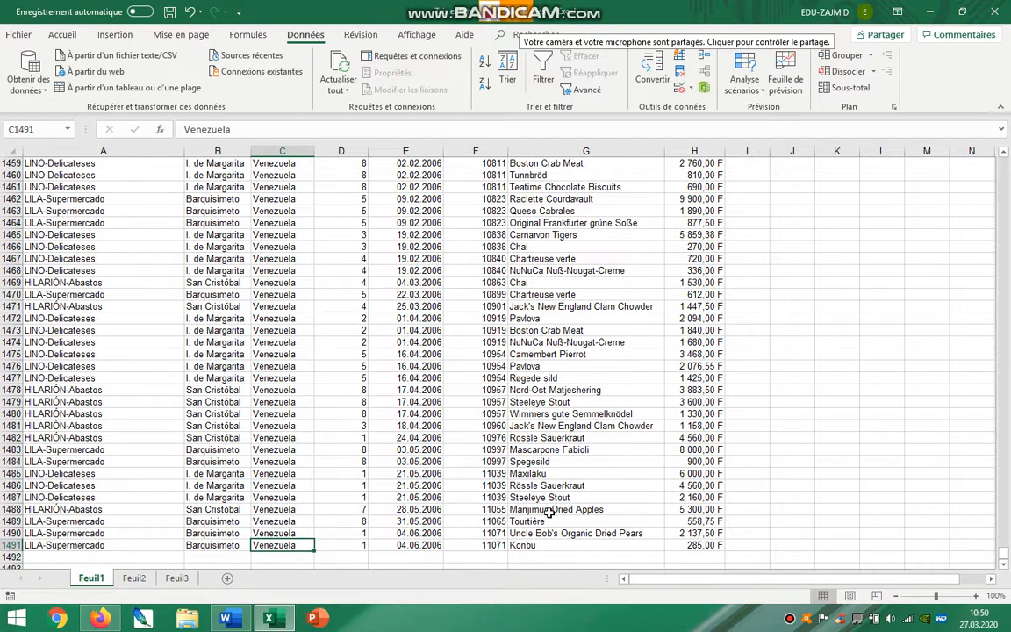
{"action": "left_click_drag", "start_coordinate": [1007, 558], "coordinate": [1006, 165]}
Step: Sort the table by the N° employé column in ascending order and check the column's last row
{"action": "left_click", "coordinate": [359, 178]}
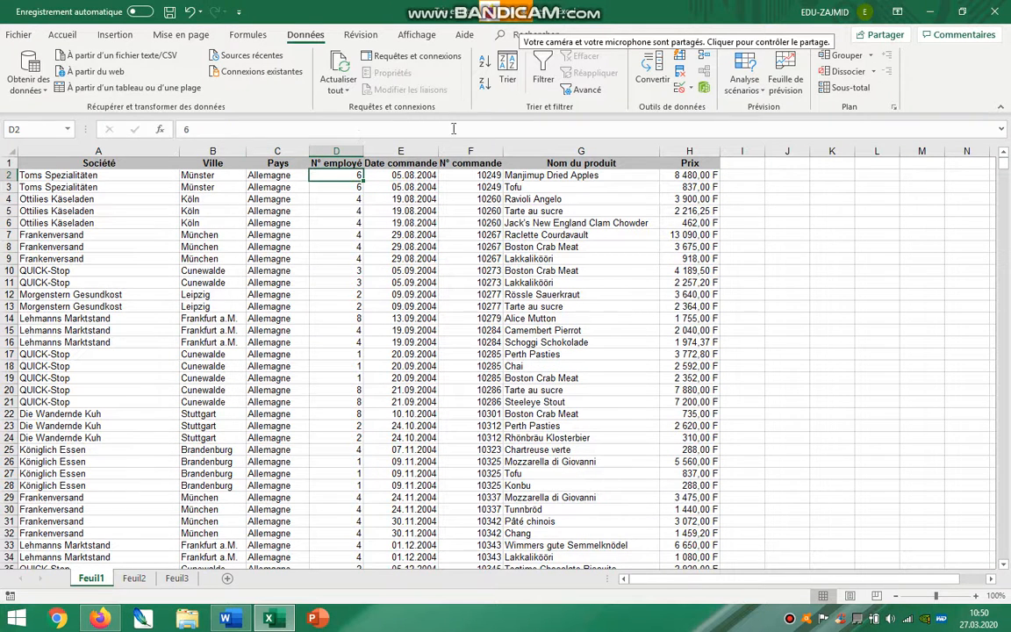
{"action": "left_click", "coordinate": [486, 63]}
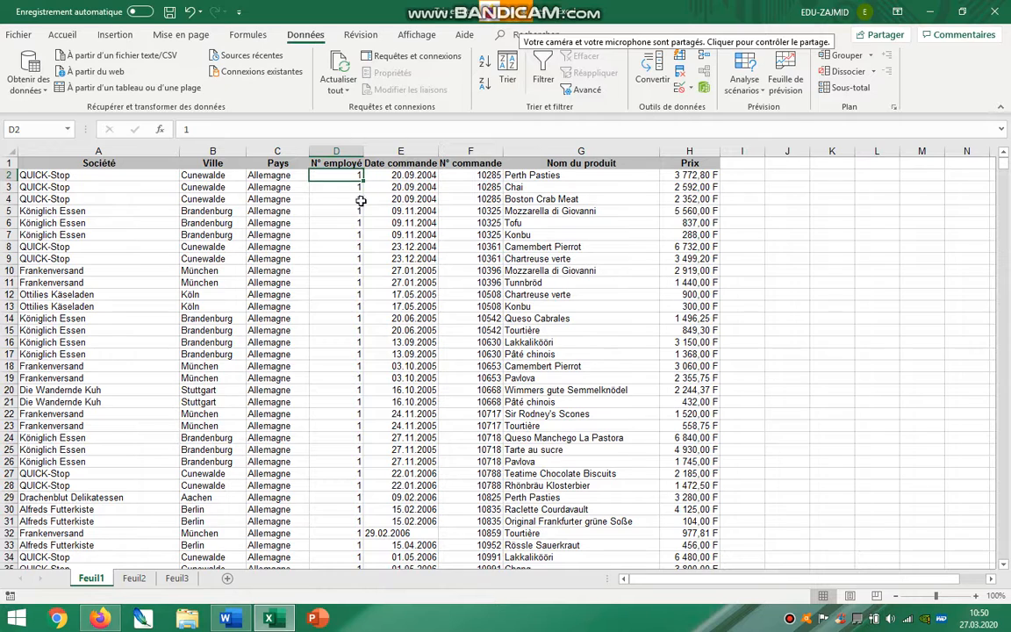
{"action": "left_click_drag", "start_coordinate": [999, 169], "coordinate": [1001, 553]}
{"action": "left_click", "coordinate": [345, 545]}
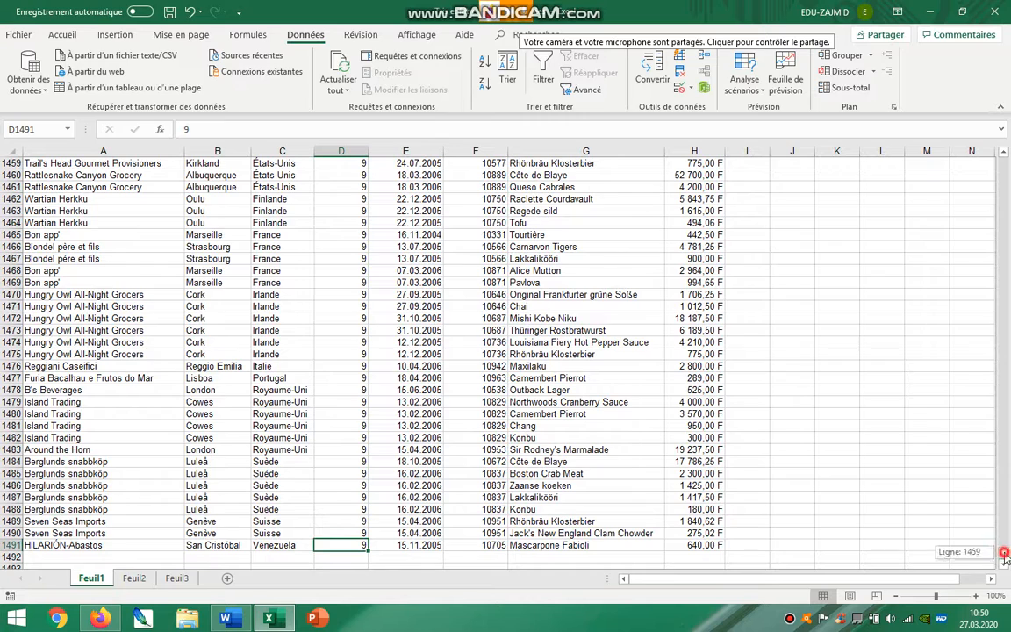
{"action": "left_click_drag", "start_coordinate": [1005, 558], "coordinate": [1007, 66]}
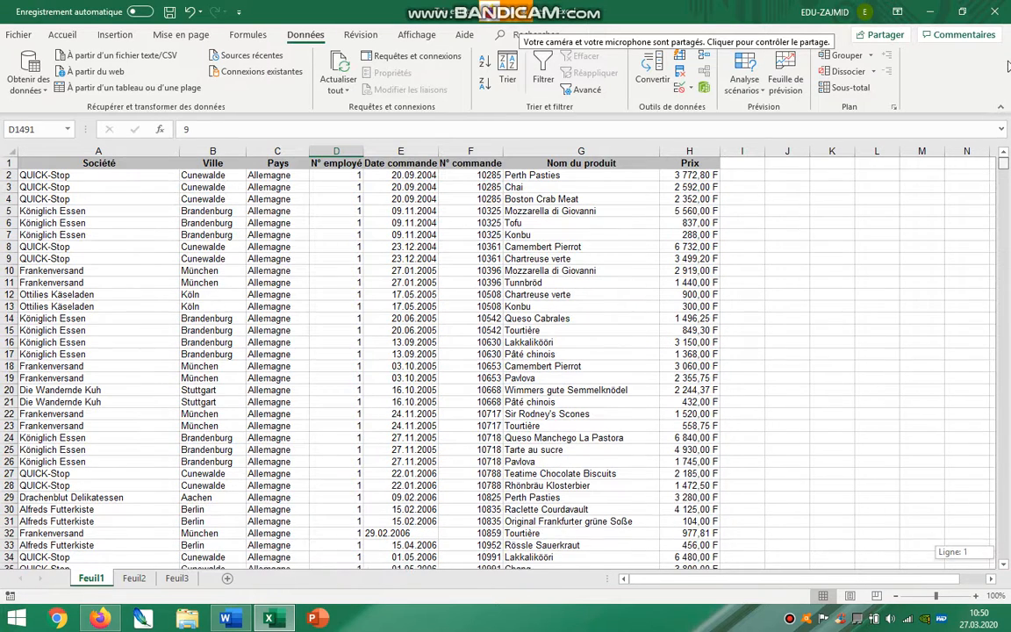
{"action": "left_click", "coordinate": [566, 319]}
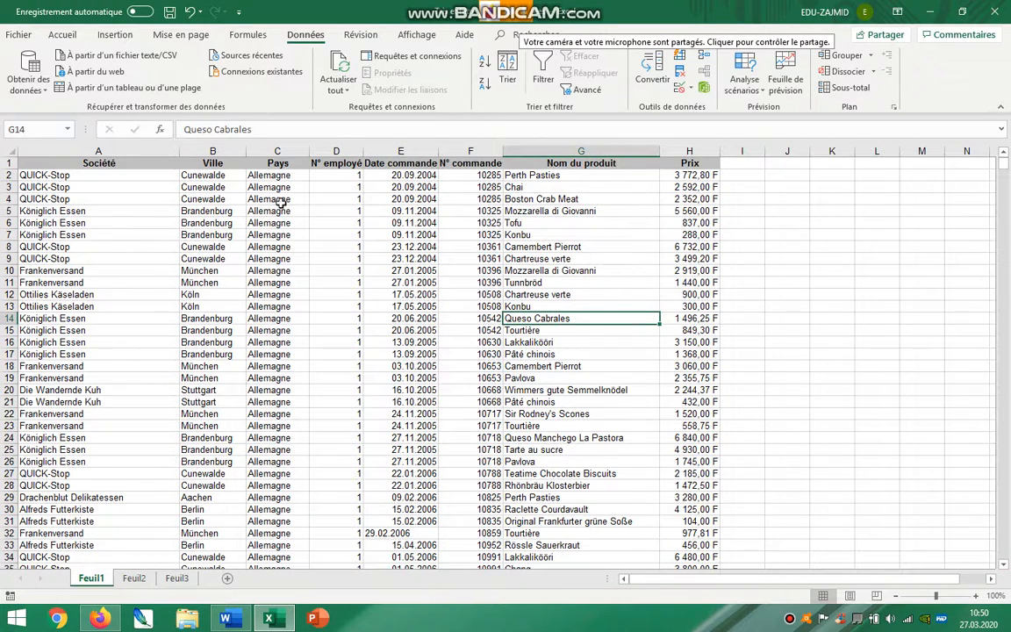
Step: Sort the table by the Pays column from Z to A and check the column's last row
{"action": "left_click", "coordinate": [253, 176]}
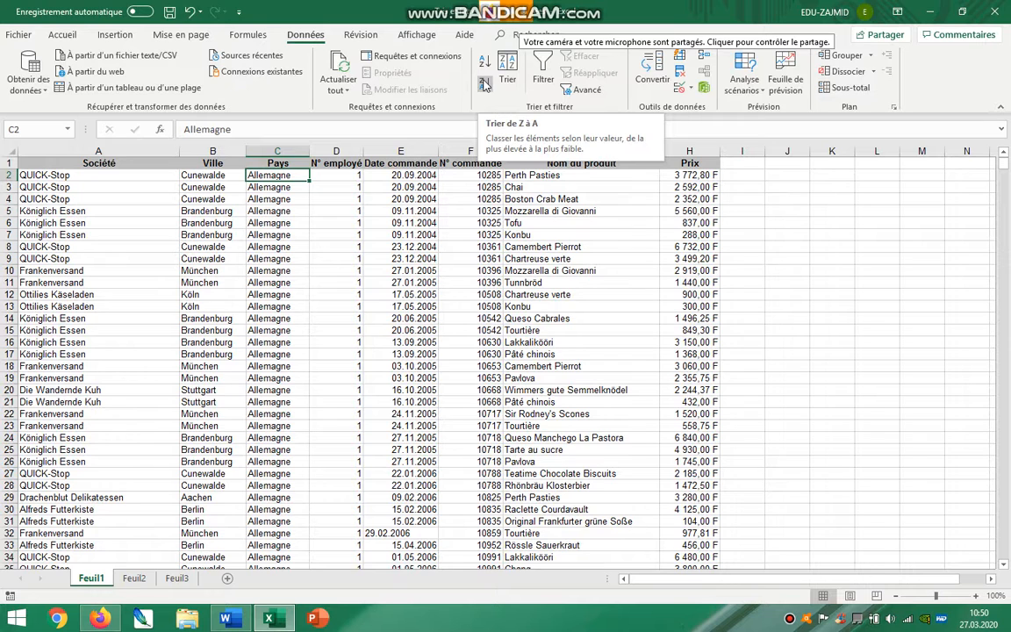
{"action": "left_click", "coordinate": [267, 175]}
{"action": "left_click", "coordinate": [486, 88]}
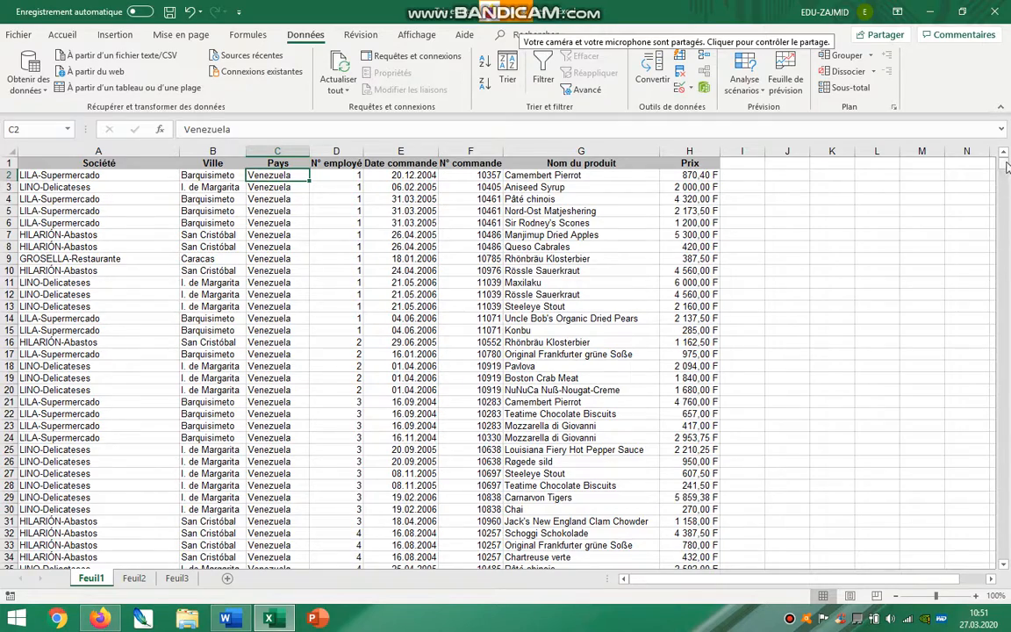
{"action": "left_click_drag", "start_coordinate": [1007, 167], "coordinate": [1007, 562]}
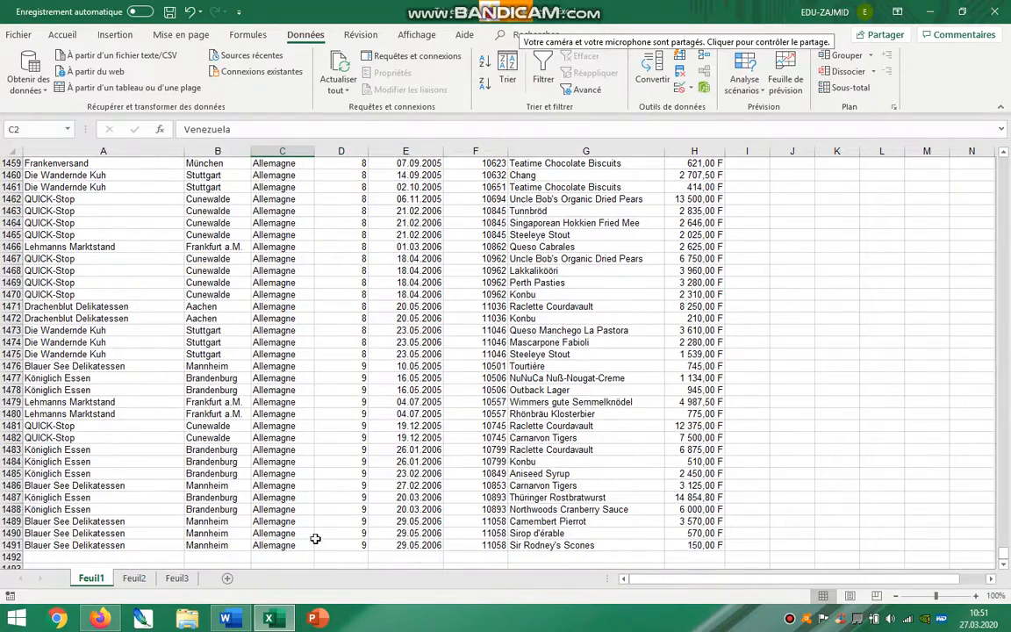
{"action": "left_click", "coordinate": [281, 545]}
{"action": "left_click_drag", "start_coordinate": [1007, 550], "coordinate": [1006, 158]}
Step: Sort the table by the N° employé column in descending order and check the column's last row
{"action": "left_click", "coordinate": [357, 178]}
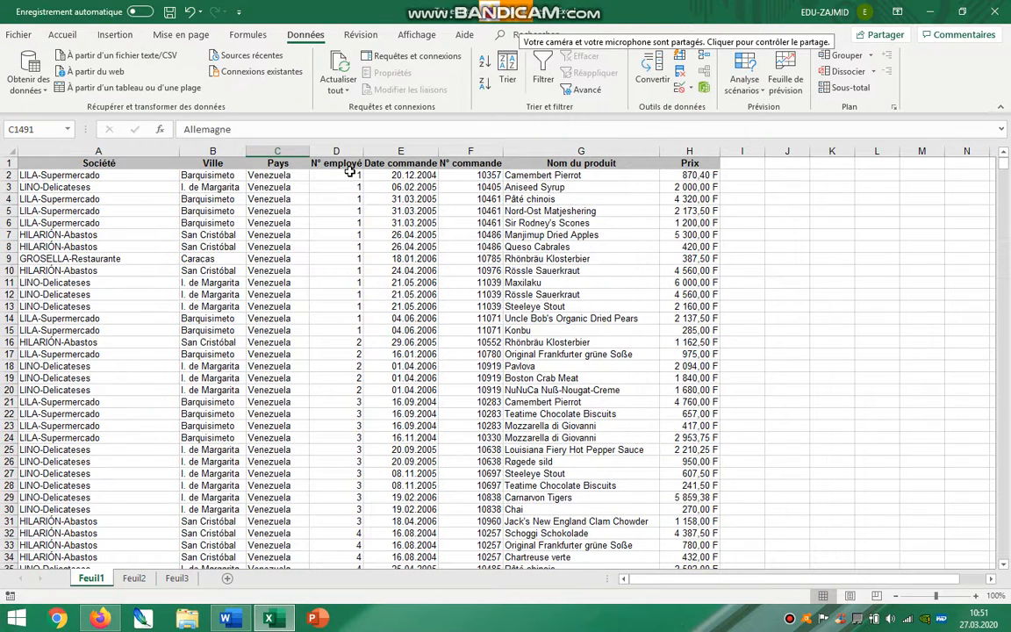
{"action": "left_click", "coordinate": [482, 84]}
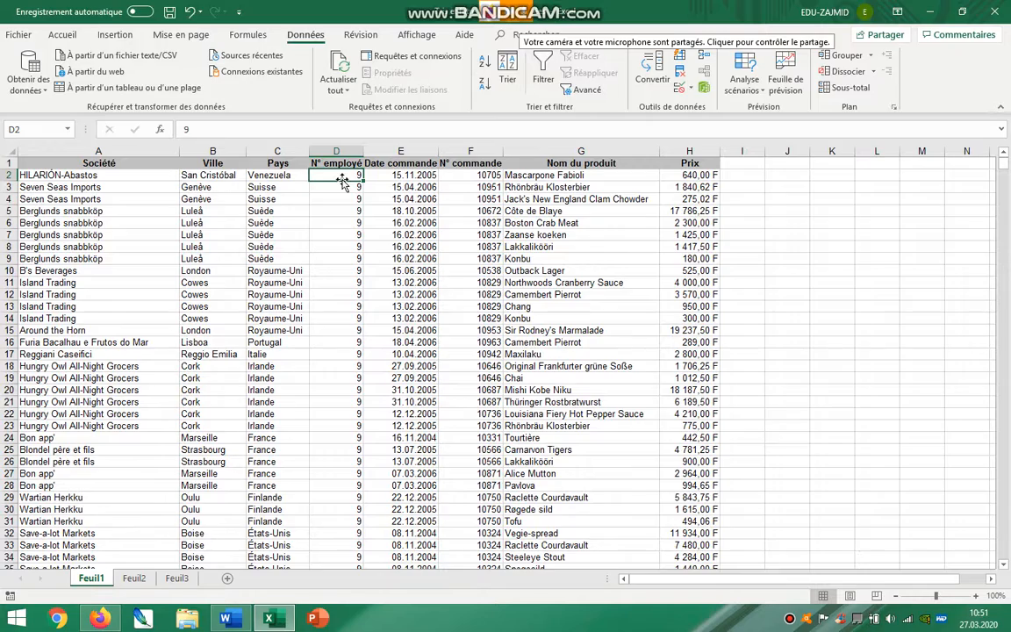
{"action": "mouse_move", "coordinate": [1003, 164]}
{"action": "left_mouse_down"}
{"action": "mouse_move", "coordinate": [1005, 556]}
{"action": "mouse_move", "coordinate": [1004, 165]}
{"action": "left_mouse_up"}
{"action": "left_click", "coordinate": [355, 546]}
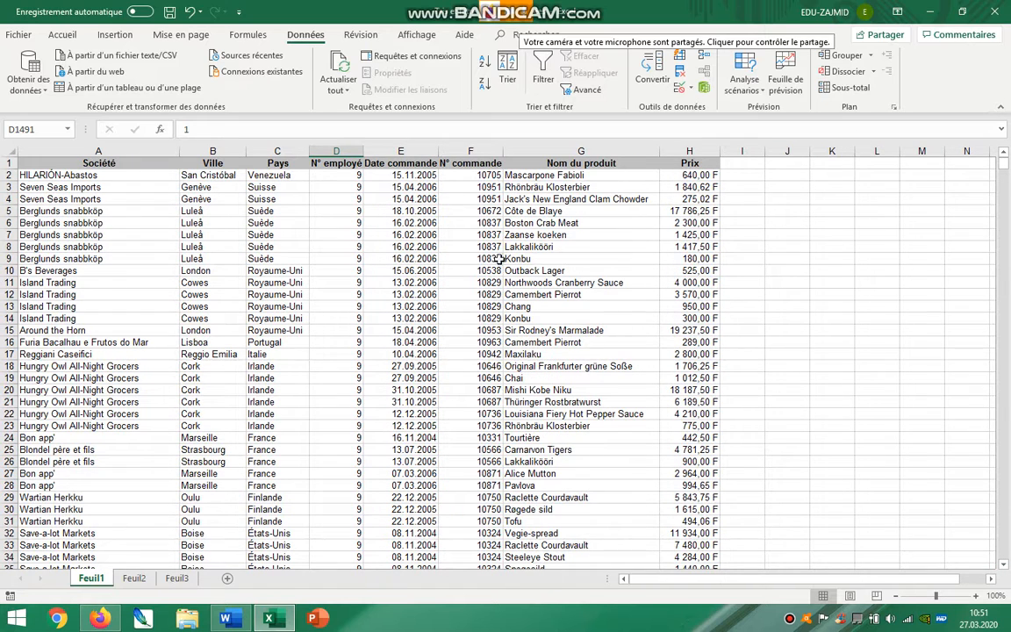
{"action": "left_click", "coordinate": [213, 173]}
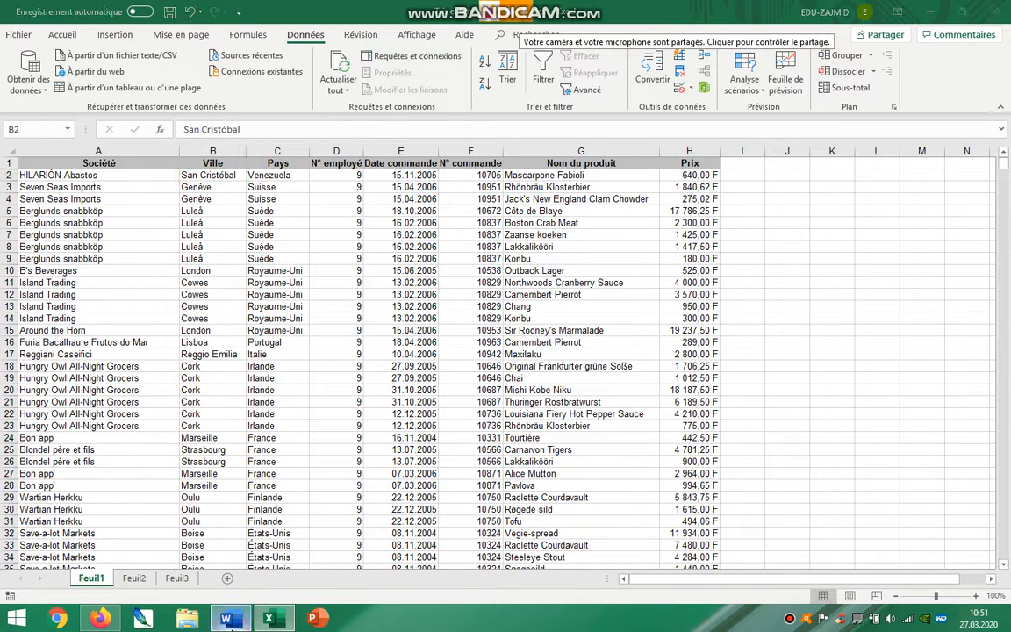
Step: Switch to the Word instructions and read the exercise's opening line and its first sorting task on the company name in column A
{"action": "left_click", "coordinate": [226, 619]}
{"action": "left_click_drag", "start_coordinate": [600, 405], "coordinate": [271, 571]}
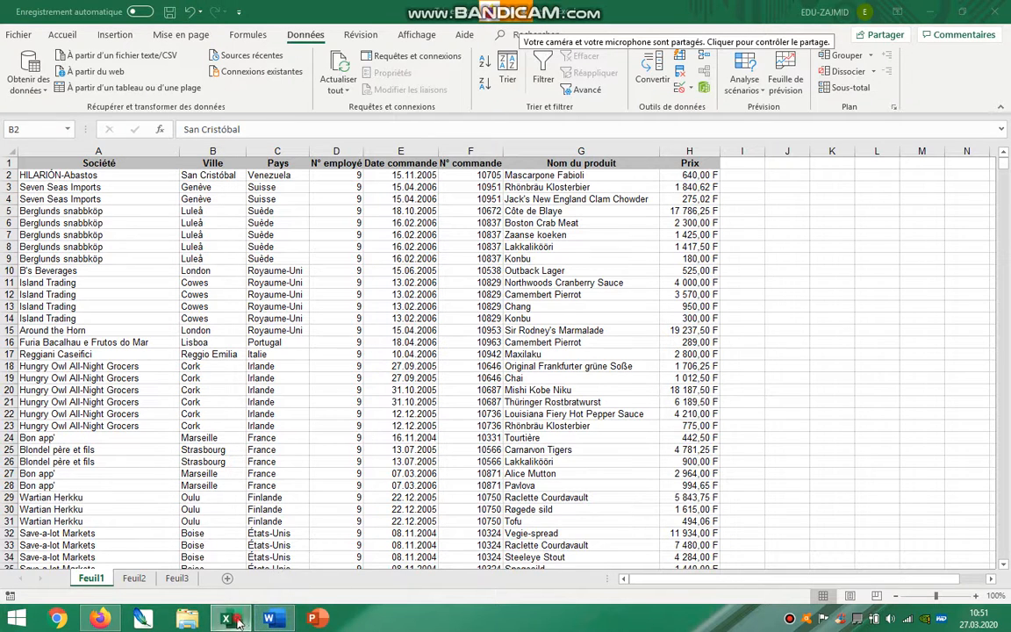
{"action": "mouse_move", "coordinate": [234, 545]}
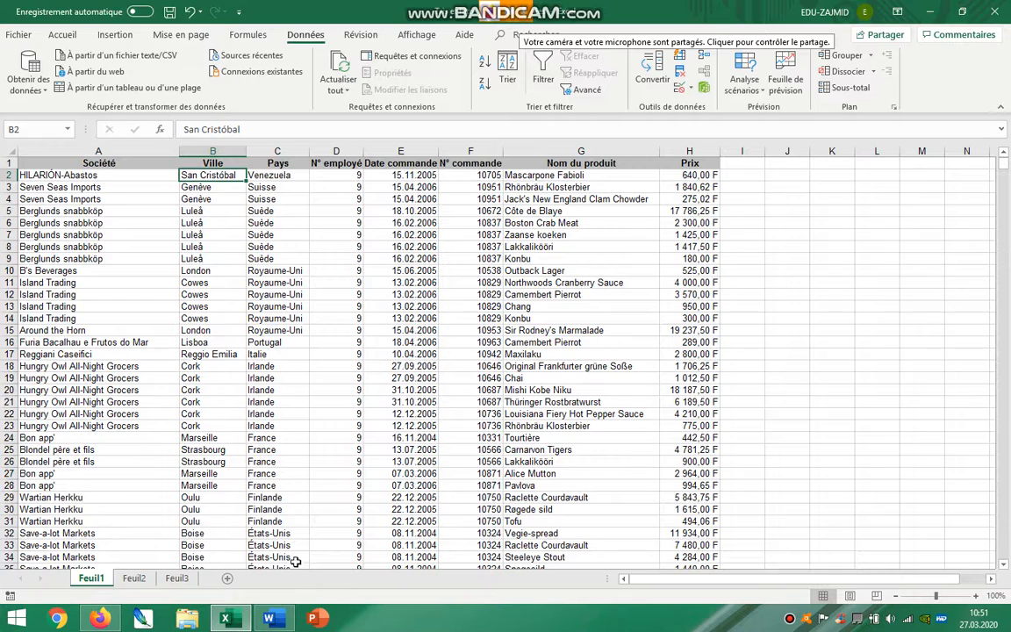
{"action": "left_click", "coordinate": [277, 620]}
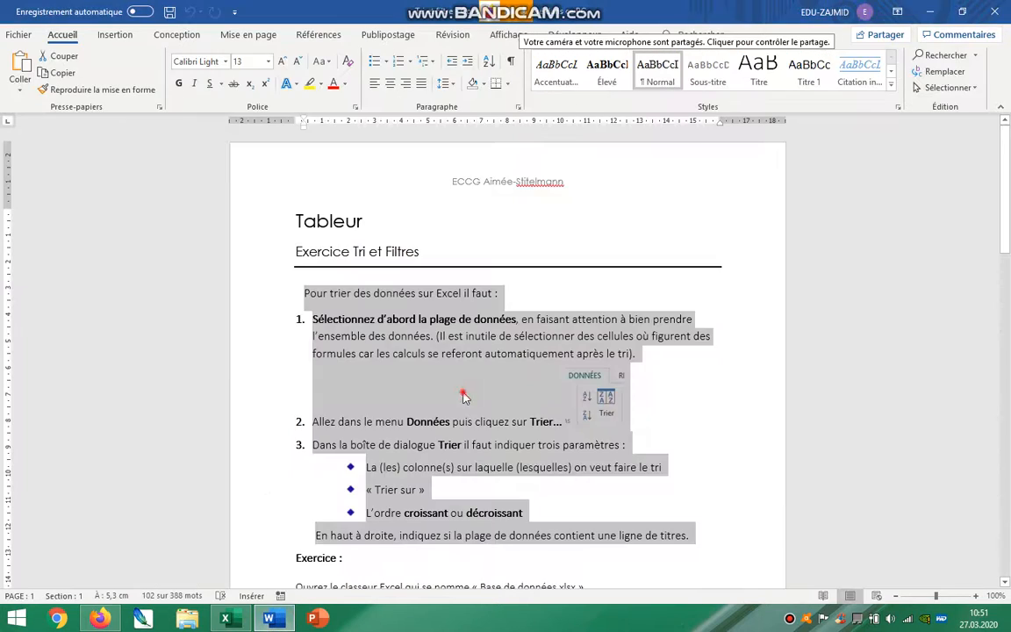
{"action": "left_click", "coordinate": [463, 389]}
{"action": "scroll", "coordinate": [528, 472], "scroll_direction": "down", "scroll_amount": 3}
{"action": "scroll", "coordinate": [527, 473], "scroll_direction": "down", "scroll_amount": 3}
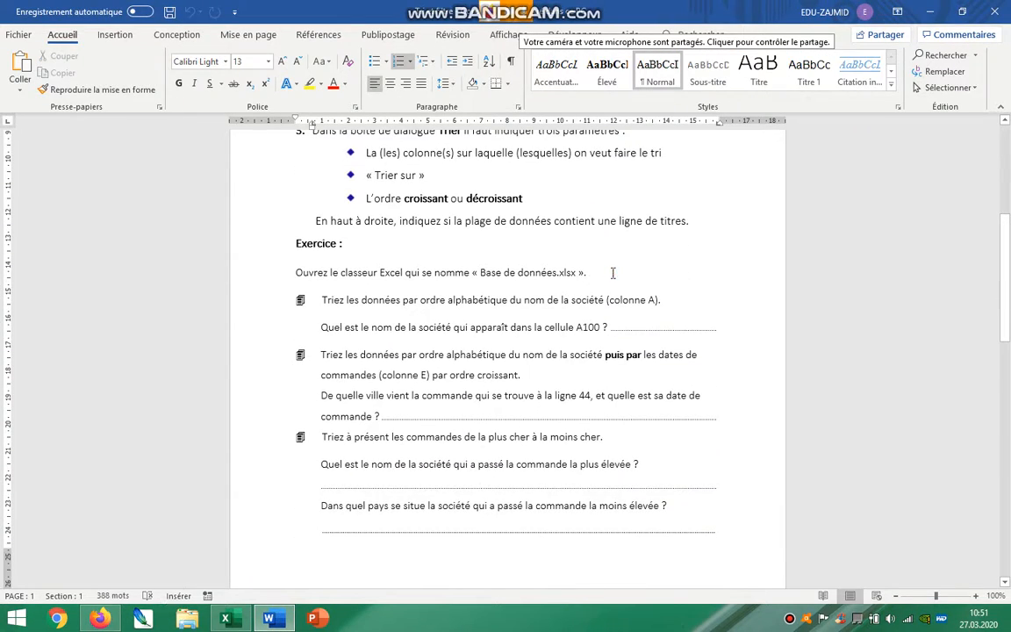
{"action": "left_click_drag", "start_coordinate": [588, 273], "coordinate": [296, 272]}
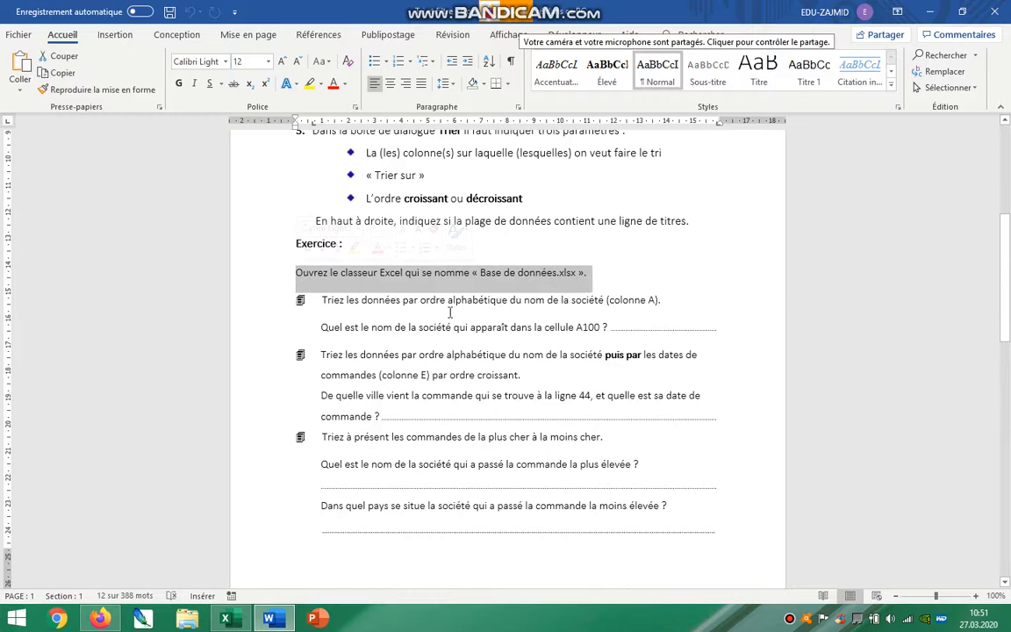
{"action": "left_click_drag", "start_coordinate": [361, 301], "coordinate": [671, 299]}
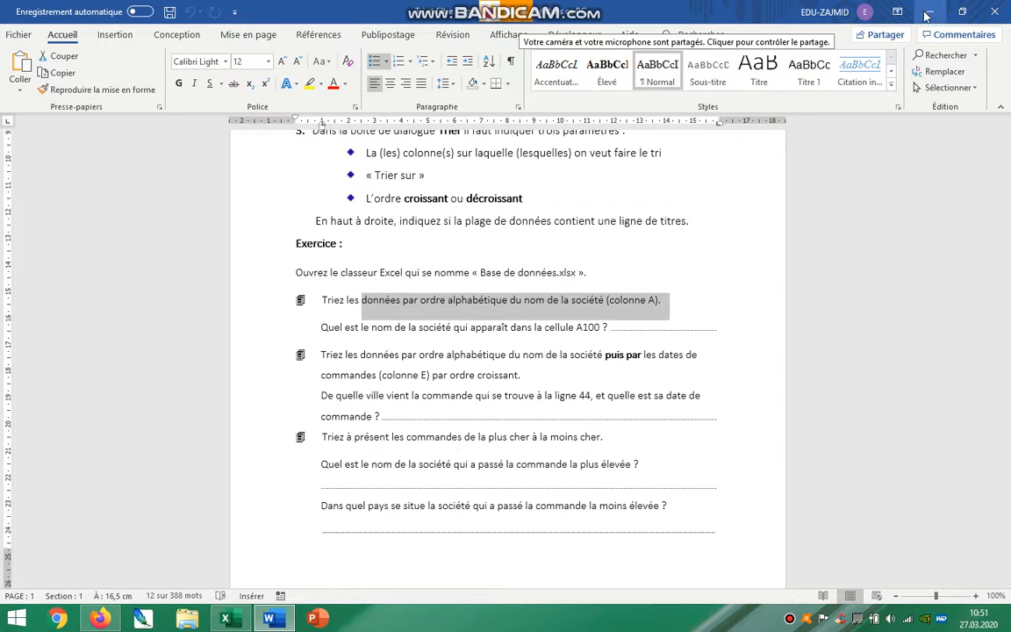
Step: Switch to the Excel workbook and sort the table by the Société column from A to Z
{"action": "key", "text": "alt+Tab"}
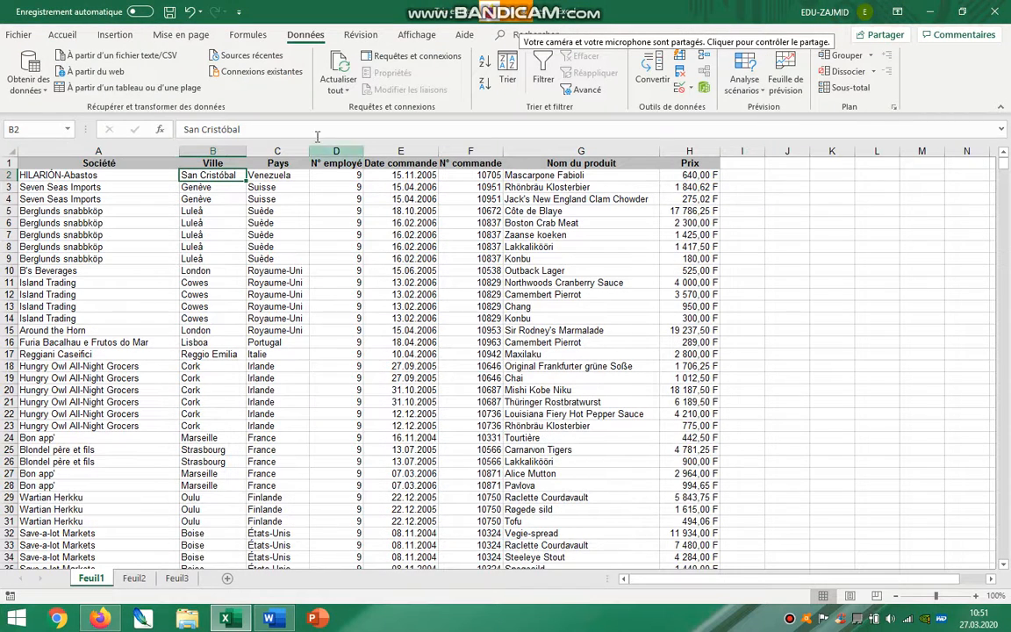
{"action": "left_click", "coordinate": [280, 175]}
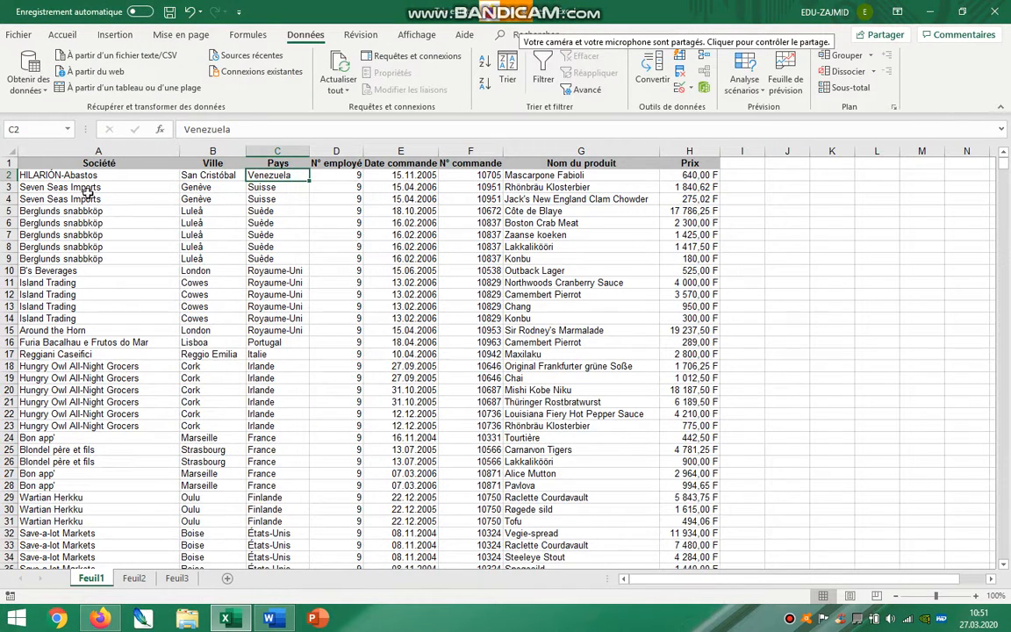
{"action": "left_click", "coordinate": [131, 175]}
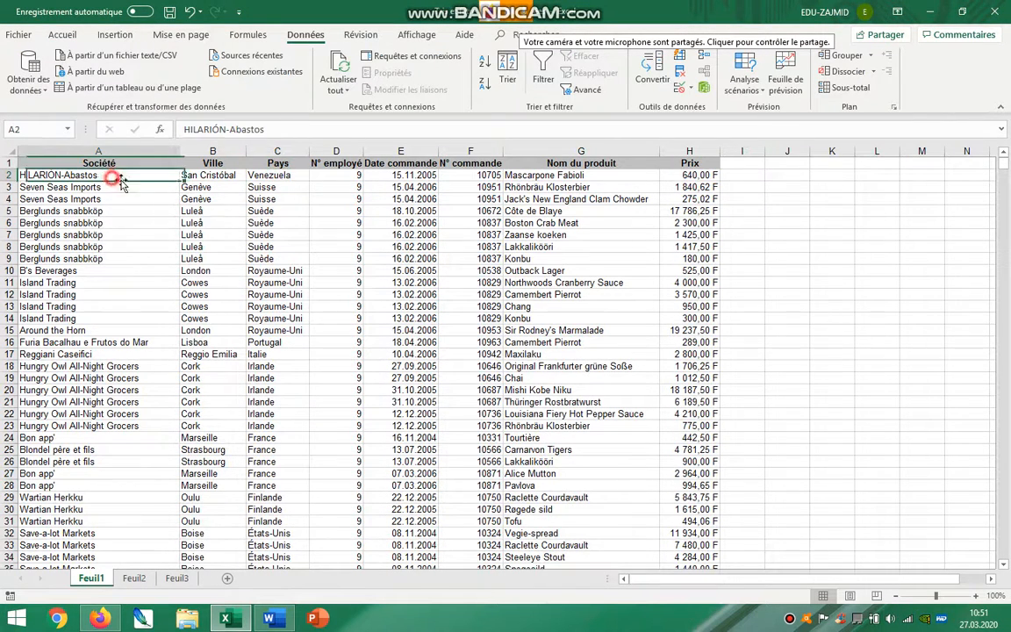
{"action": "left_click", "coordinate": [485, 61]}
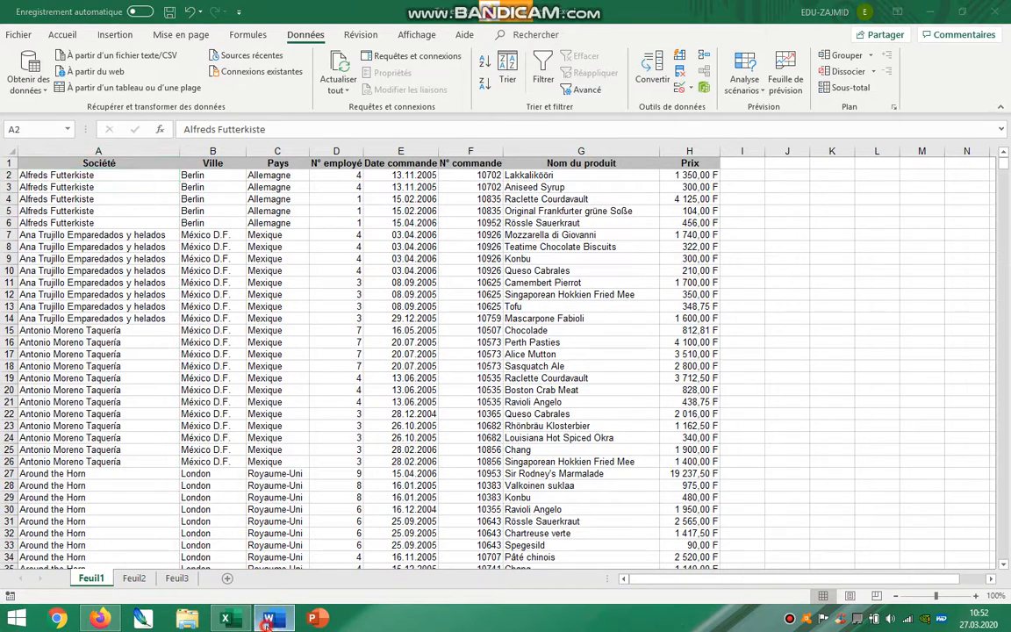
Step: Check the first question in the Word instructions and copy the company name from cell A100 of the Excel workbook
{"action": "left_click", "coordinate": [268, 619]}
{"action": "left_click", "coordinate": [481, 336]}
{"action": "left_click", "coordinate": [380, 331]}
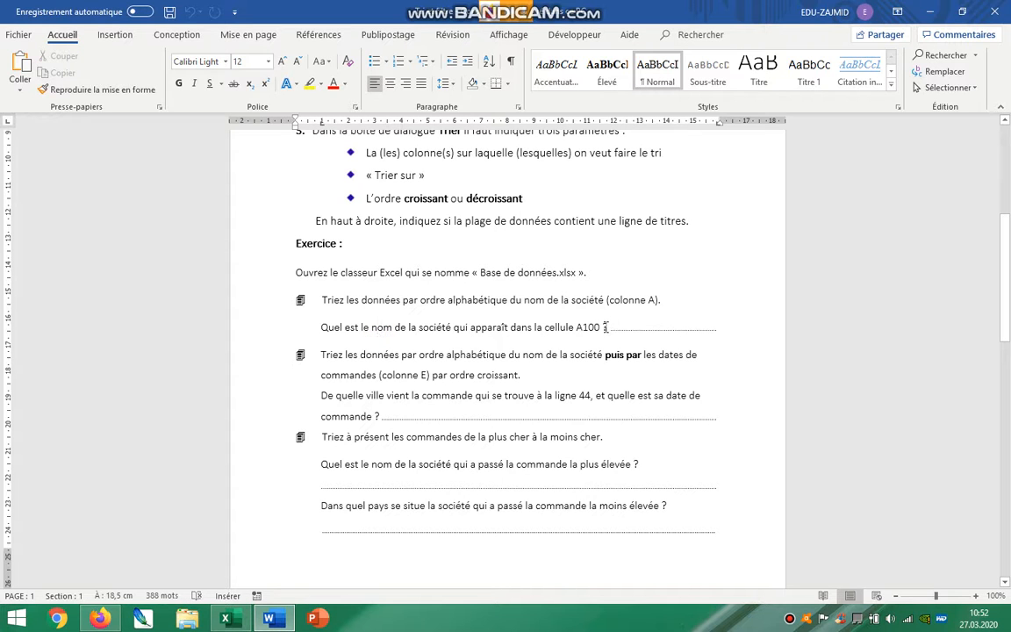
{"action": "key", "text": "alt+Tab"}
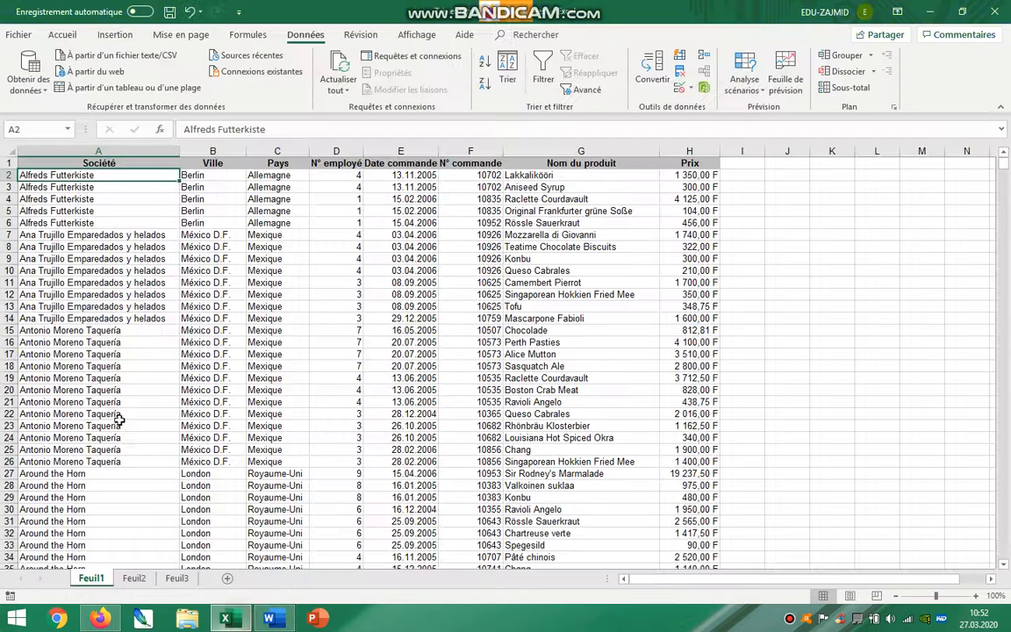
{"action": "left_click", "coordinate": [28, 129]}
{"action": "key", "text": "Return"}
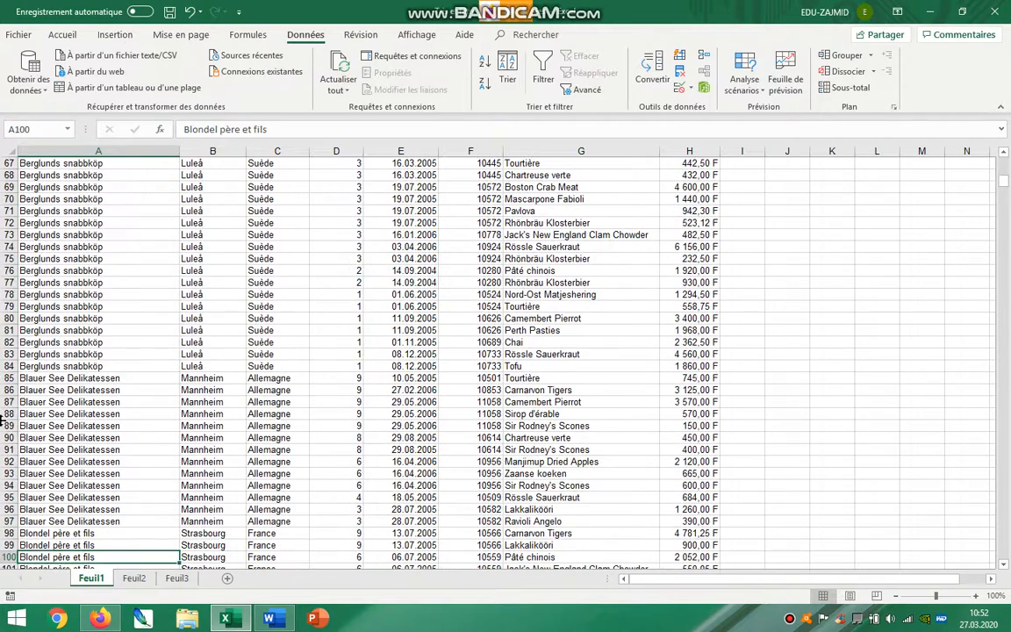
{"action": "double_click", "coordinate": [79, 556]}
{"action": "left_click_drag", "start_coordinate": [106, 557], "coordinate": [2, 558]}
{"action": "key", "text": "ctrl+c"}
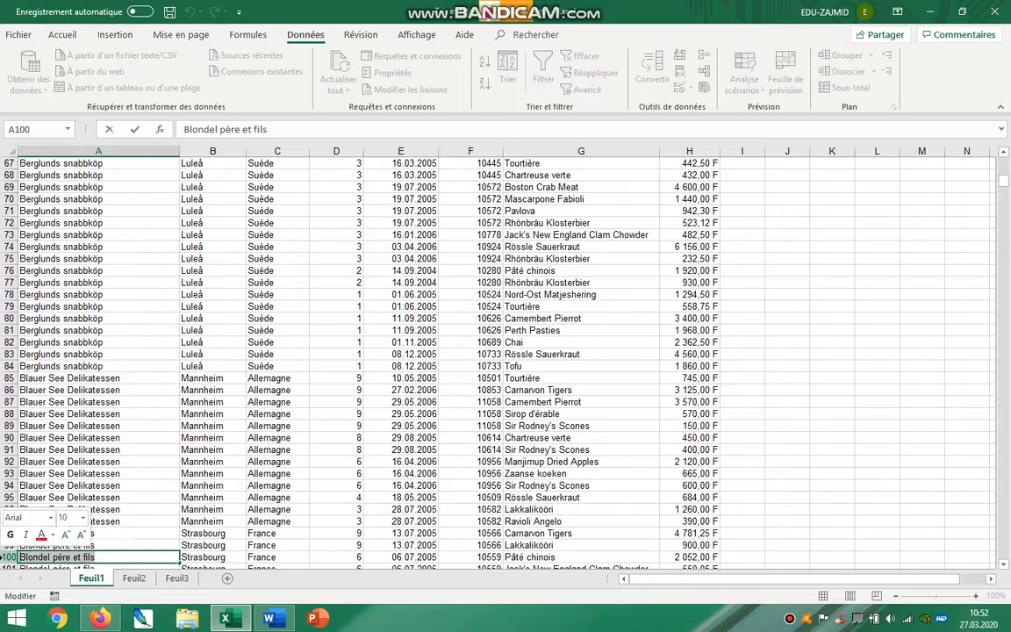
Step: Paste "Blondel père et fils" as the answer to the A100 question in the Word document and color it red
{"action": "left_click", "coordinate": [272, 619]}
{"action": "left_click", "coordinate": [613, 329]}
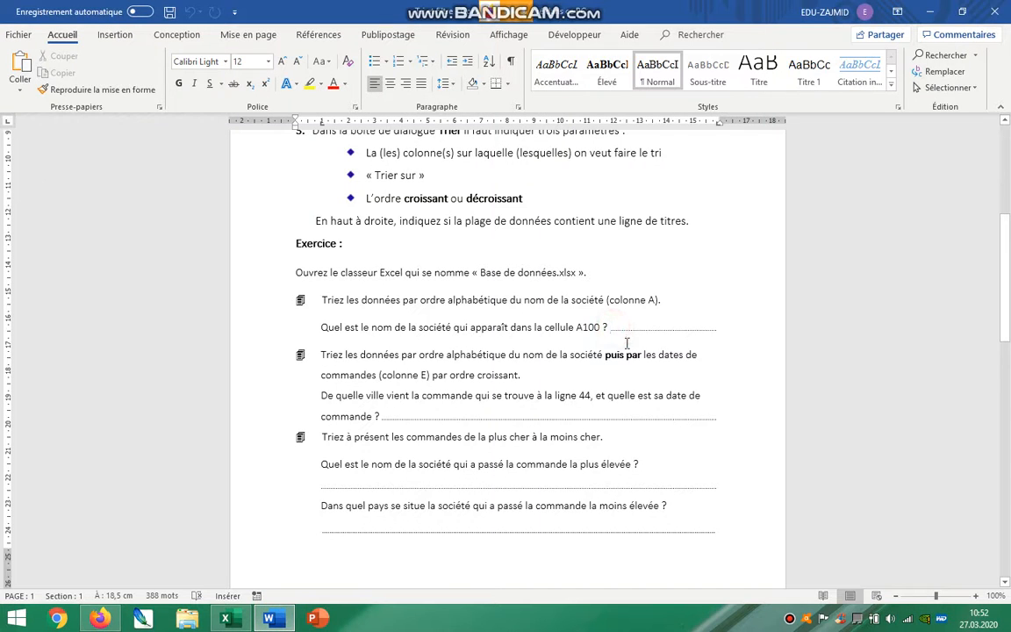
{"action": "key", "text": "ctrl+v"}
{"action": "left_click", "coordinate": [693, 327]}
{"action": "left_click_drag", "start_coordinate": [694, 327], "coordinate": [610, 327]}
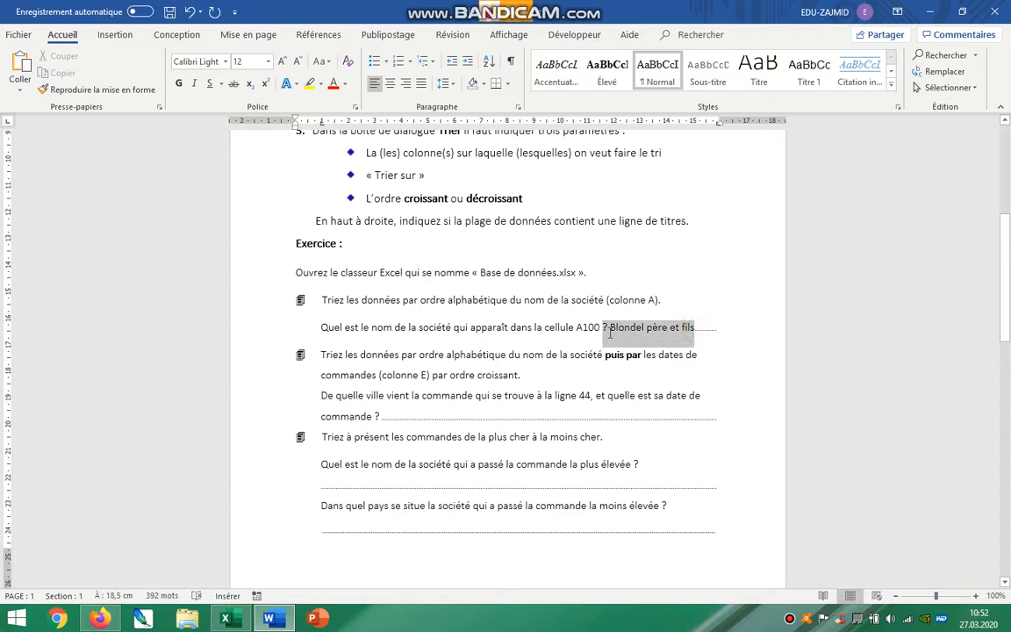
{"action": "left_click", "coordinate": [334, 83]}
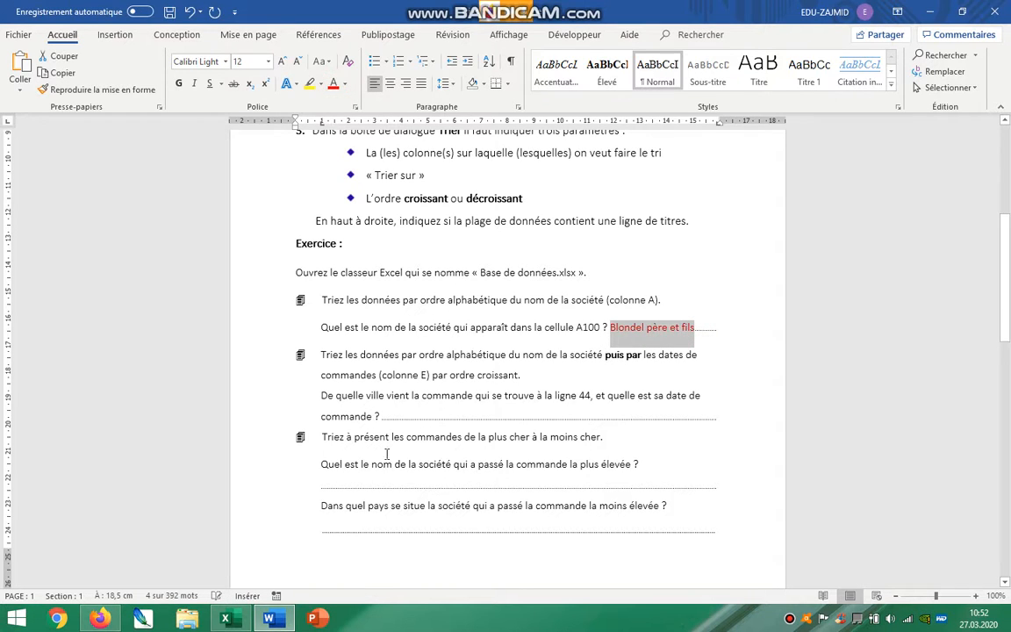
Step: Read the second sorting task and try separate ascending sorts on the Société and Date commande columns in Excel
{"action": "left_click_drag", "start_coordinate": [360, 354], "coordinate": [691, 376]}
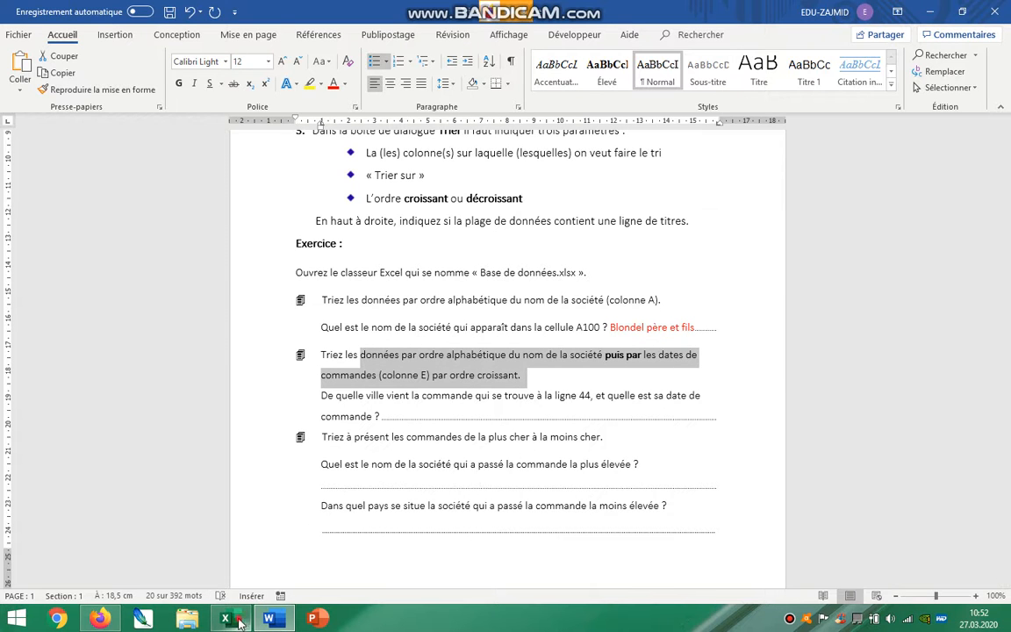
{"action": "left_click", "coordinate": [221, 617]}
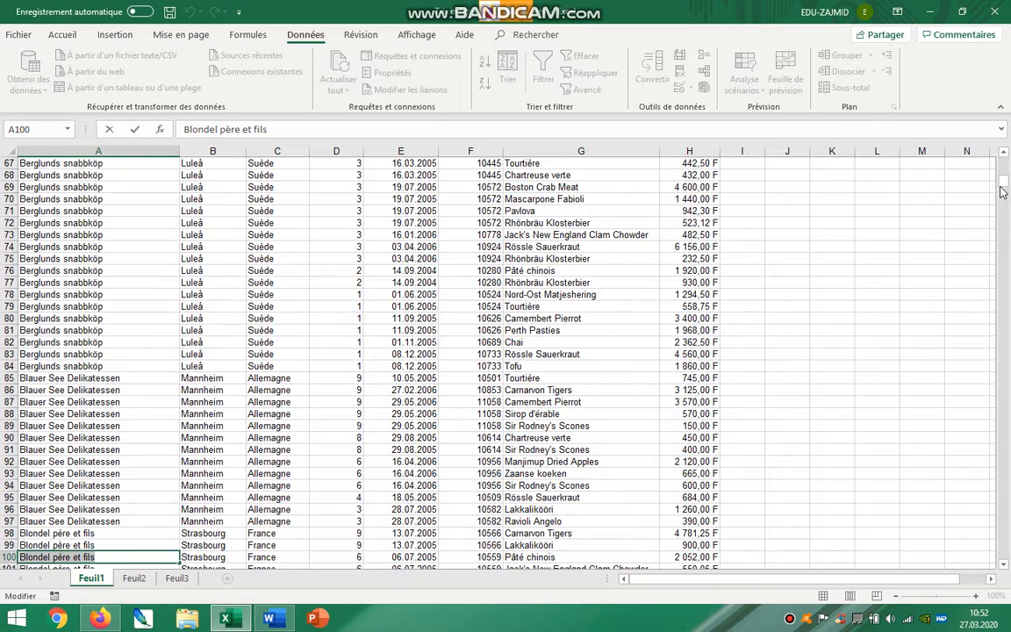
{"action": "left_click_drag", "start_coordinate": [1003, 180], "coordinate": [1002, 158]}
{"action": "left_click", "coordinate": [139, 177]}
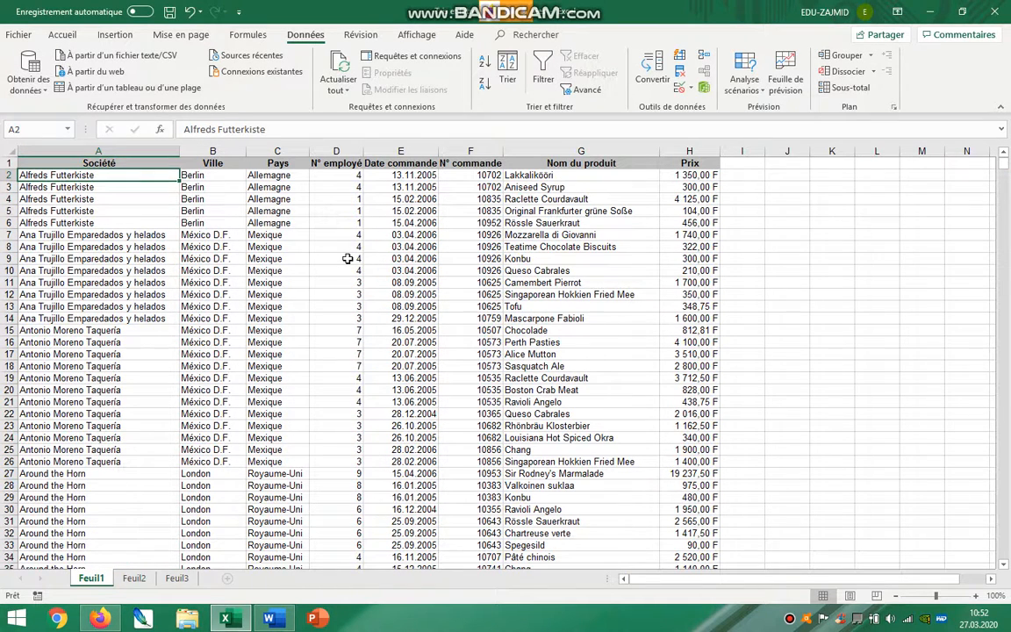
{"action": "left_click", "coordinate": [483, 66]}
{"action": "left_click", "coordinate": [402, 175]}
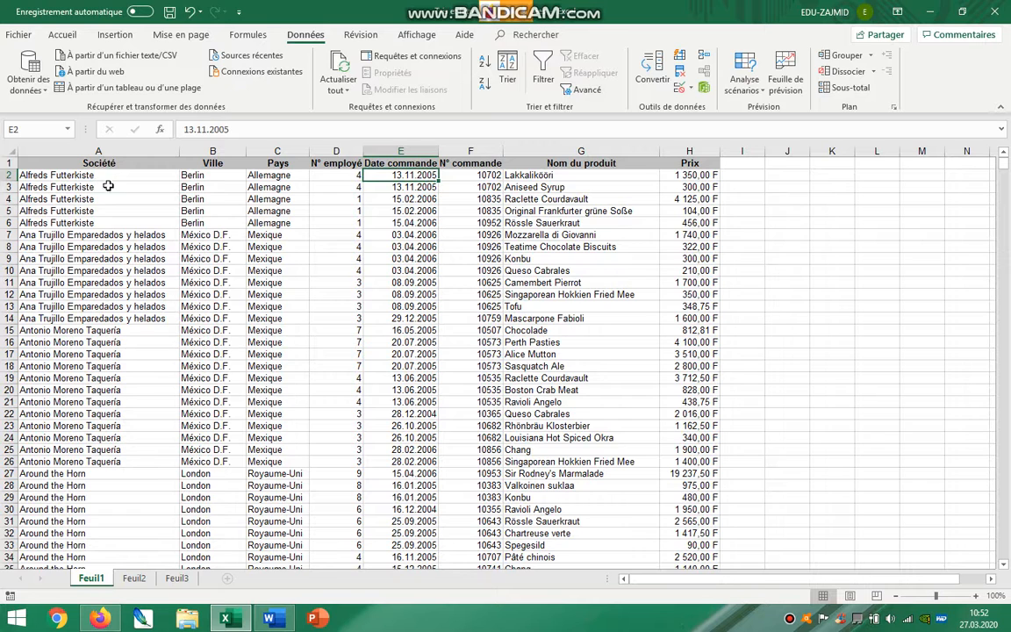
{"action": "left_click", "coordinate": [484, 62]}
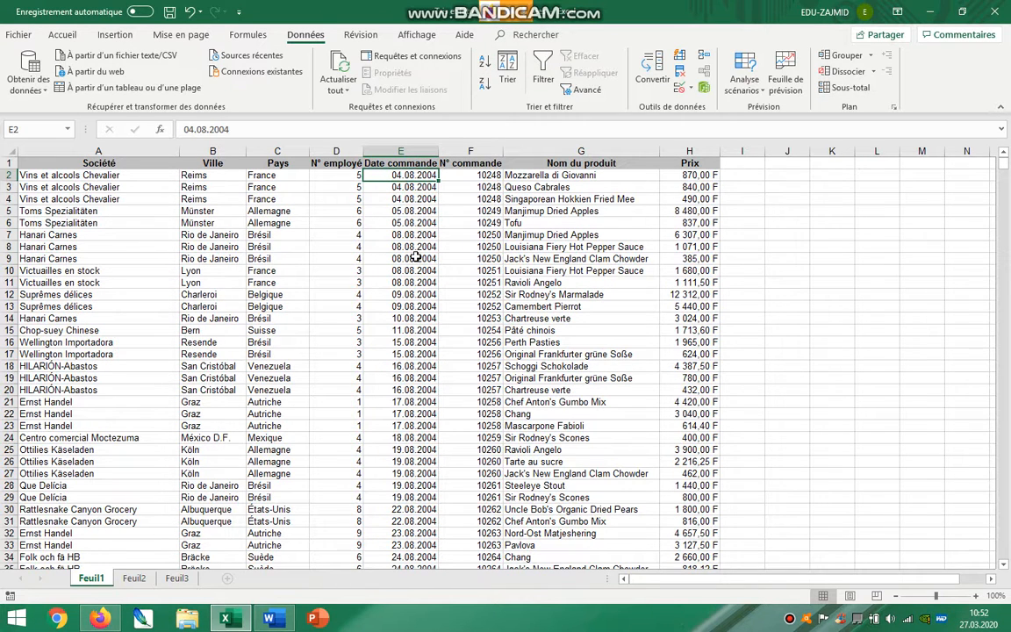
Step: Open the custom Sort settings for the table and delete the existing Date commande level
{"action": "left_click", "coordinate": [131, 174]}
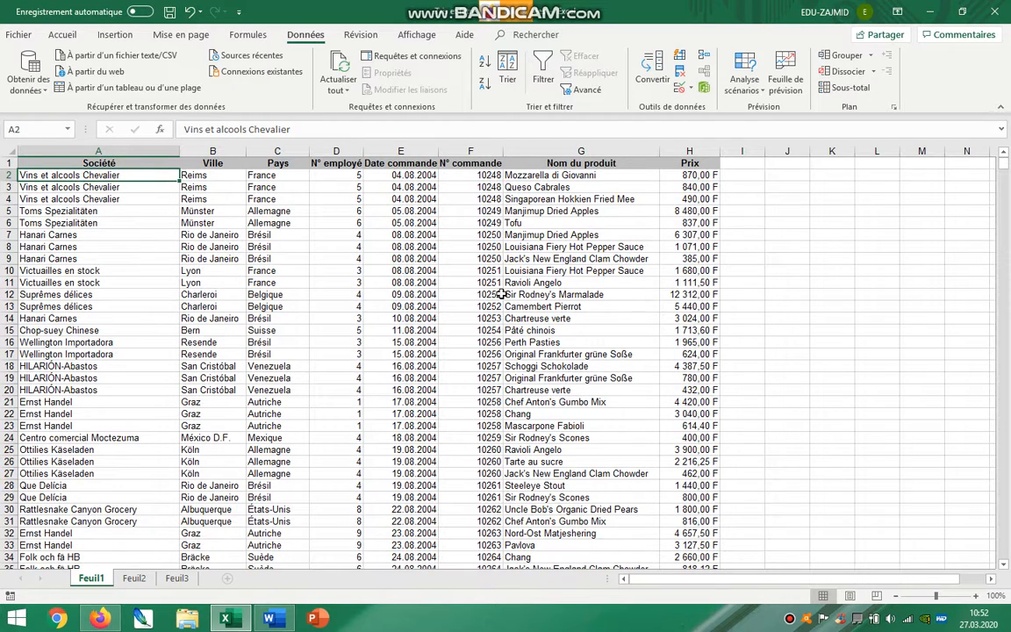
{"action": "left_click", "coordinate": [509, 77]}
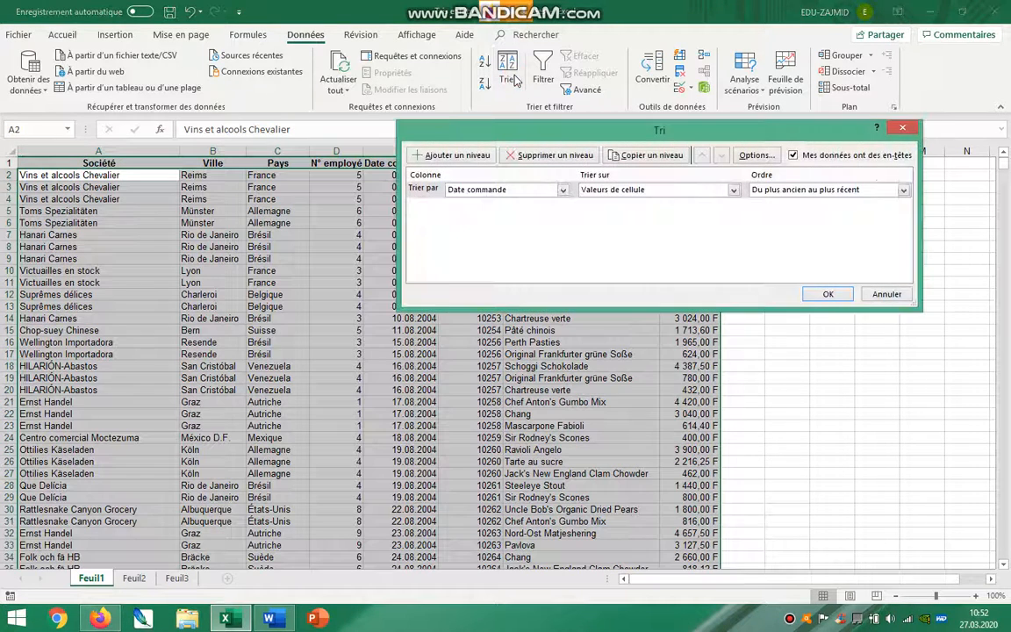
{"action": "left_click", "coordinate": [509, 155]}
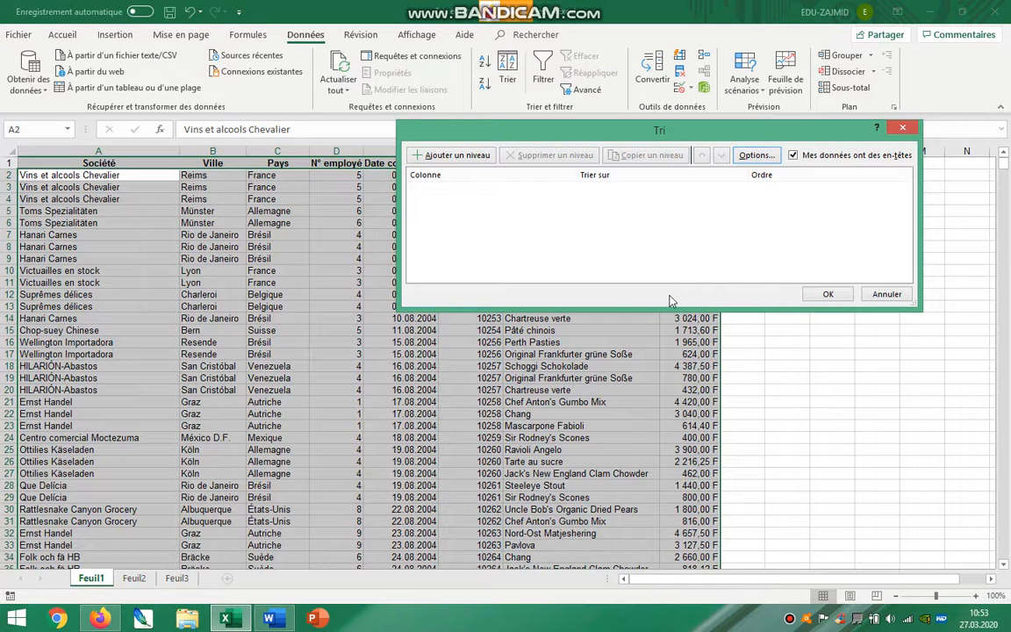
Step: Check the first criterion of the second task in Word and add a sort level in Excel on Société, De A à Z
{"action": "left_click", "coordinate": [283, 619]}
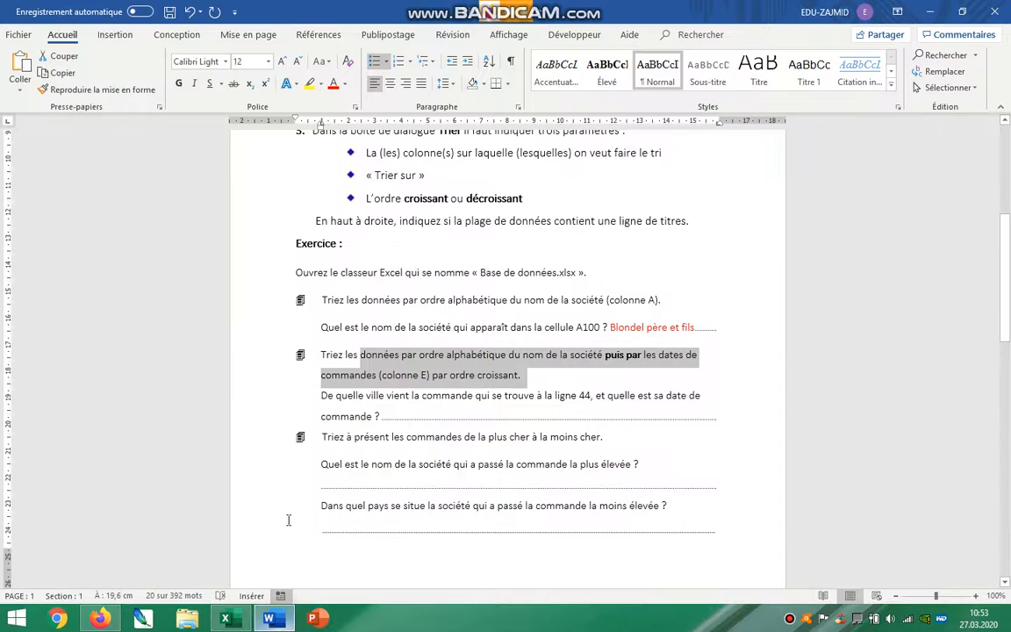
{"action": "left_click", "coordinate": [372, 354]}
{"action": "left_click_drag", "start_coordinate": [607, 355], "coordinate": [523, 355]}
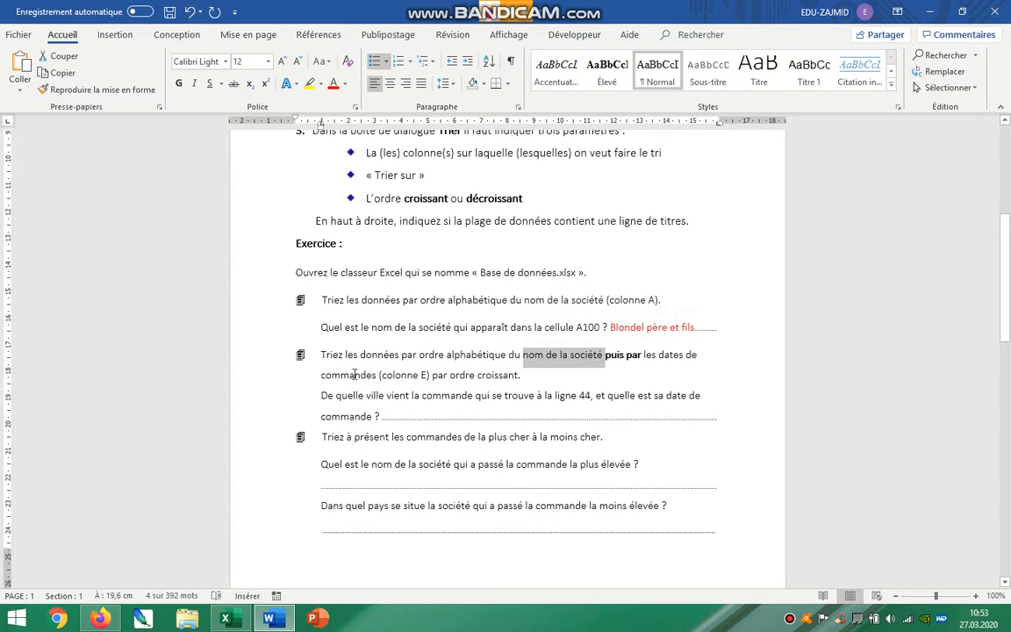
{"action": "key", "text": "alt+Tab"}
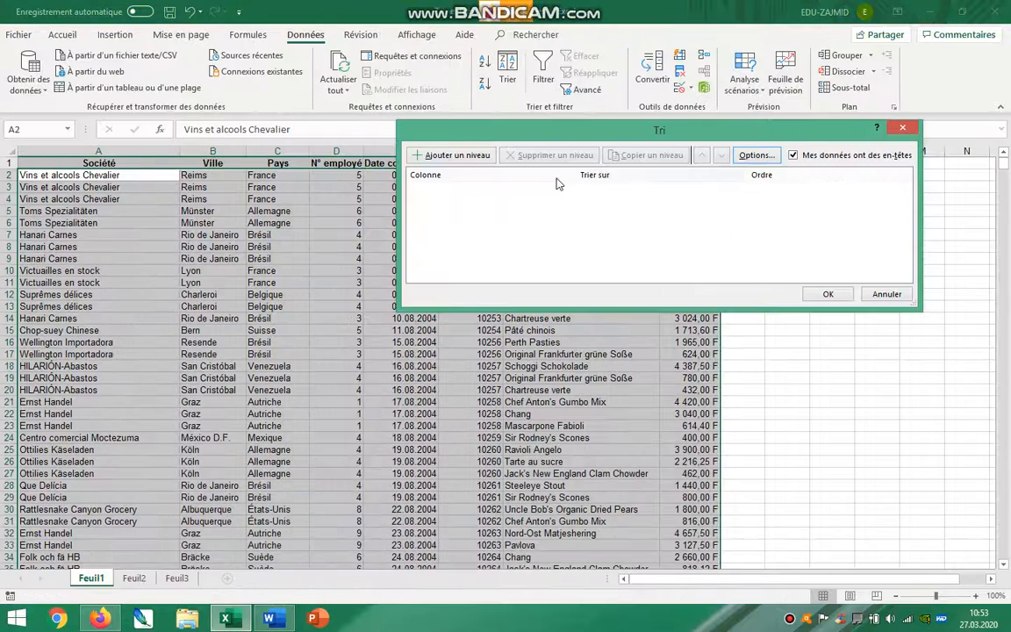
{"action": "left_click", "coordinate": [463, 155]}
{"action": "left_click", "coordinate": [563, 190]}
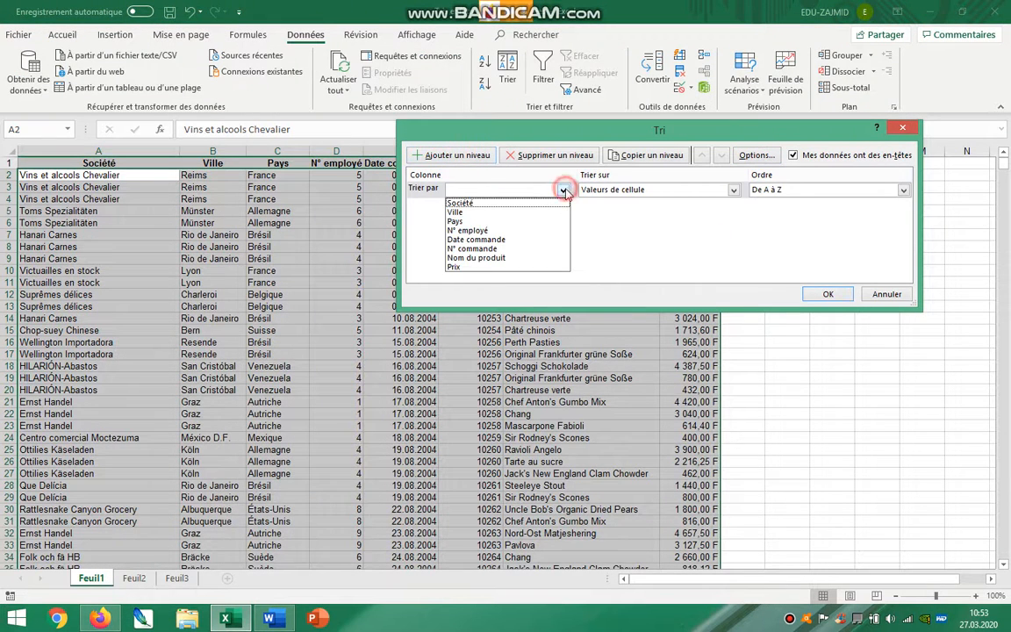
{"action": "left_click", "coordinate": [524, 203]}
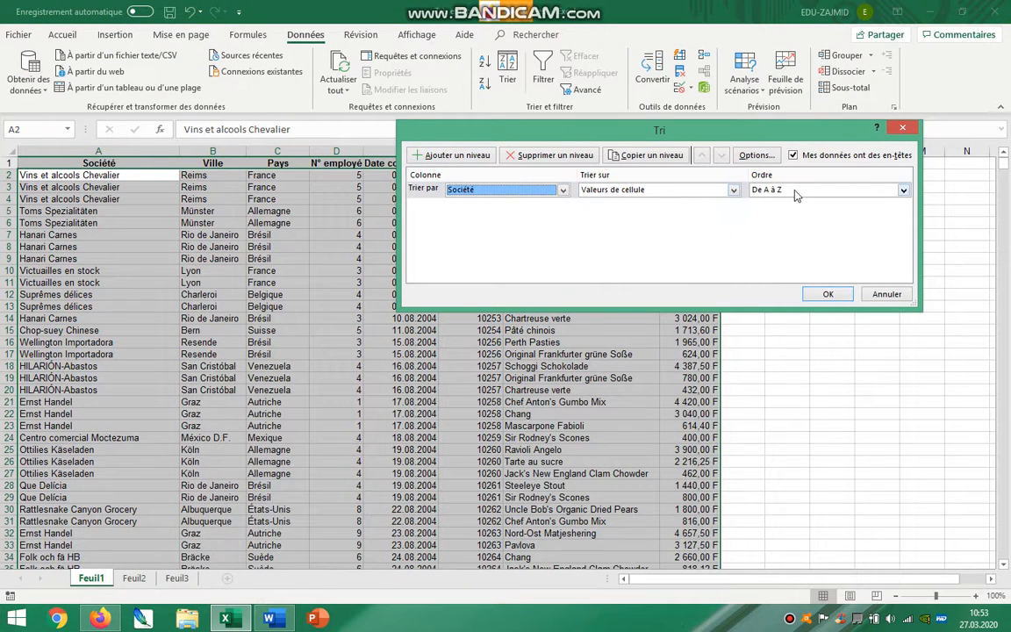
Step: Check the second criterion in Word, add a Date commande level sorted Du plus ancien au plus récent in Excel, and apply the two-level sort
{"action": "key", "text": "alt+Tab"}
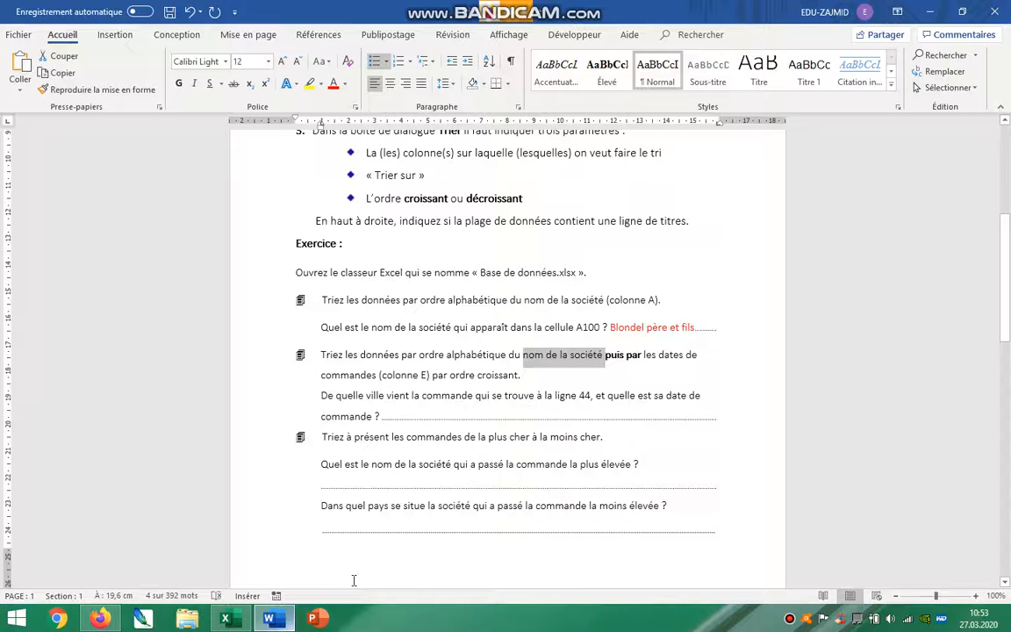
{"action": "left_click", "coordinate": [633, 355]}
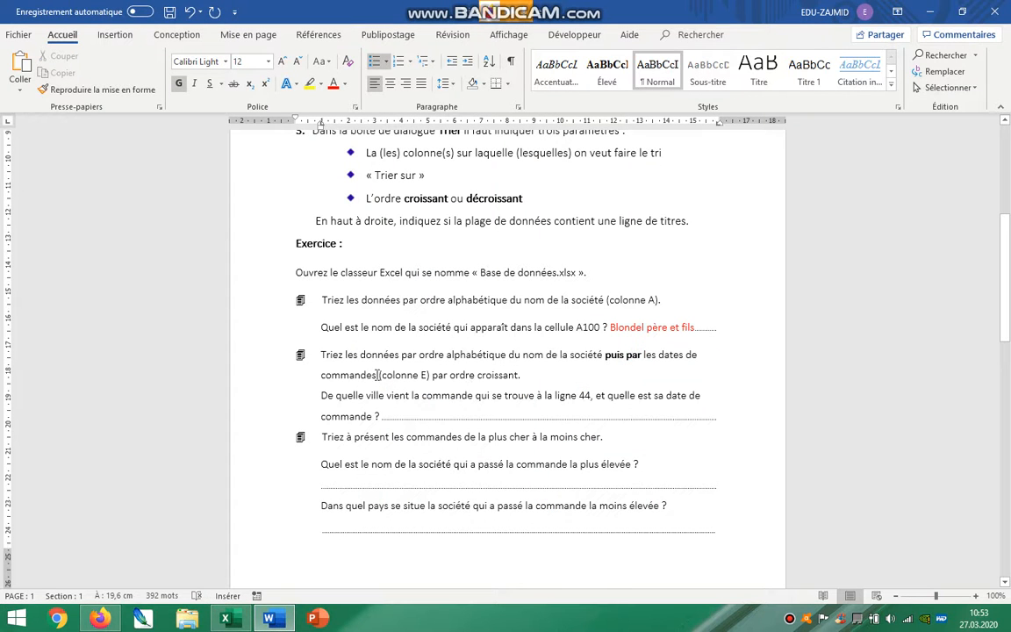
{"action": "left_click_drag", "start_coordinate": [378, 375], "coordinate": [342, 376]}
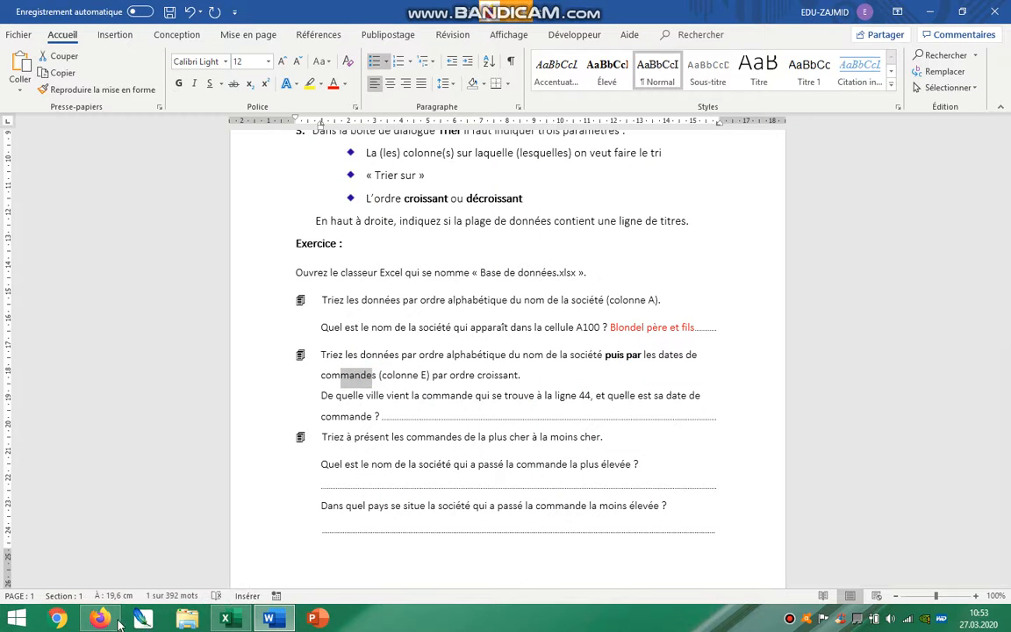
{"action": "left_click", "coordinate": [224, 618]}
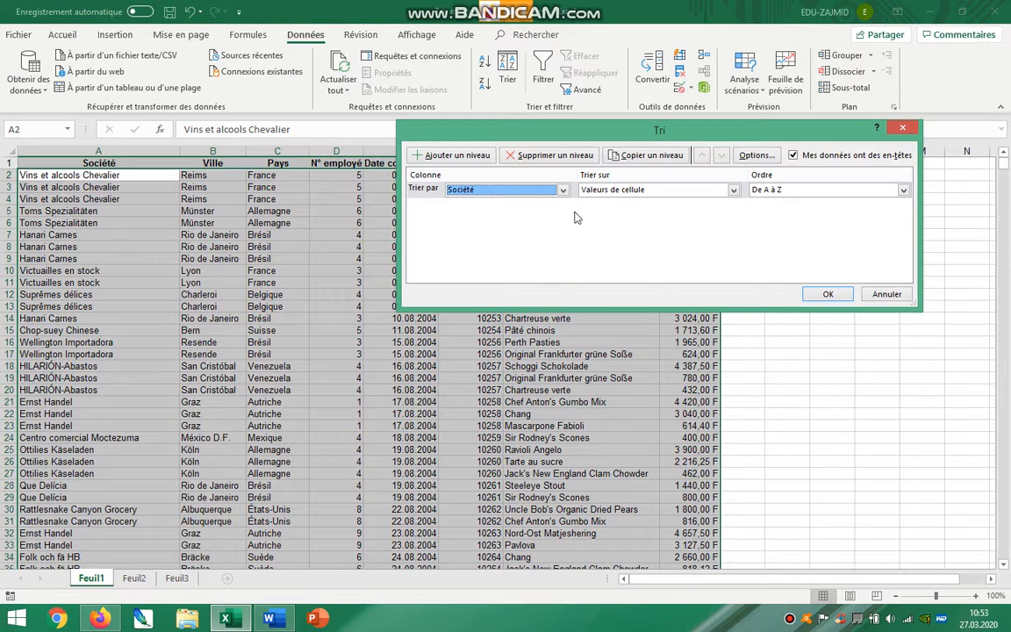
{"action": "left_click", "coordinate": [449, 155]}
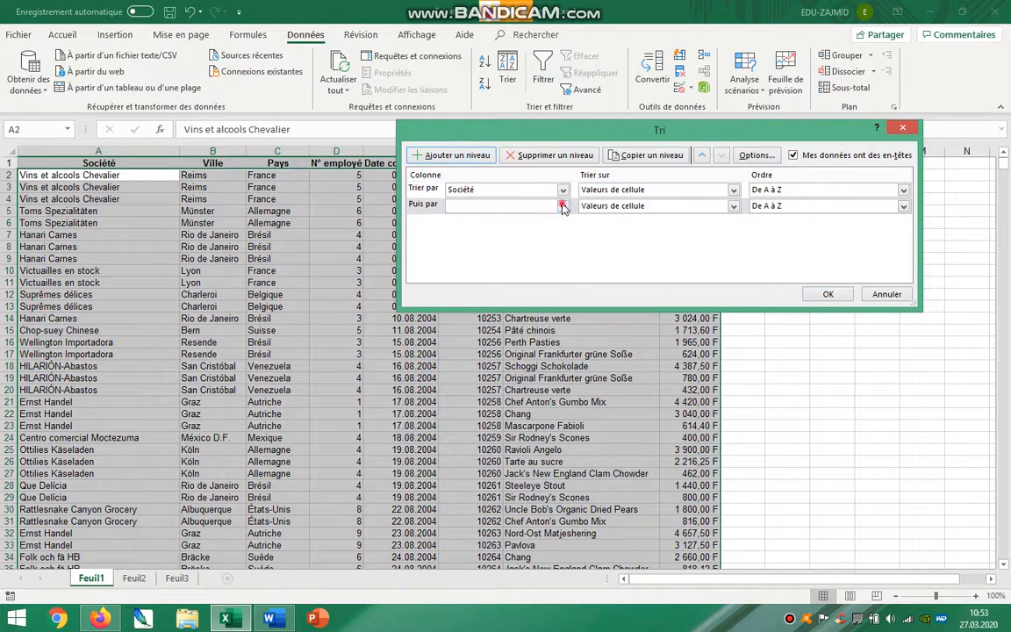
{"action": "left_click", "coordinate": [562, 206]}
{"action": "left_click", "coordinate": [500, 254]}
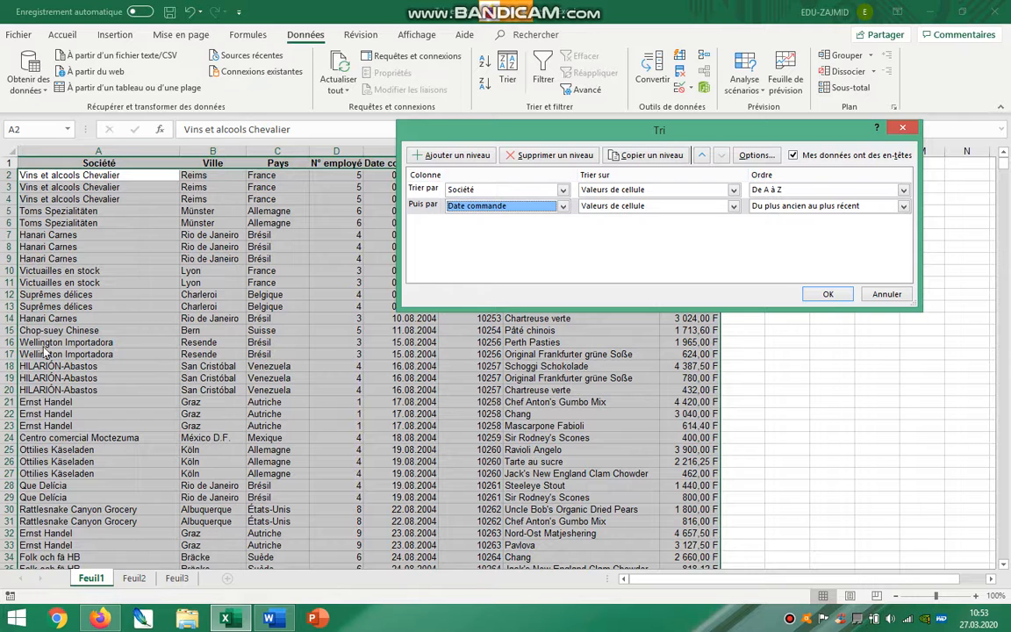
{"action": "left_click", "coordinate": [827, 296]}
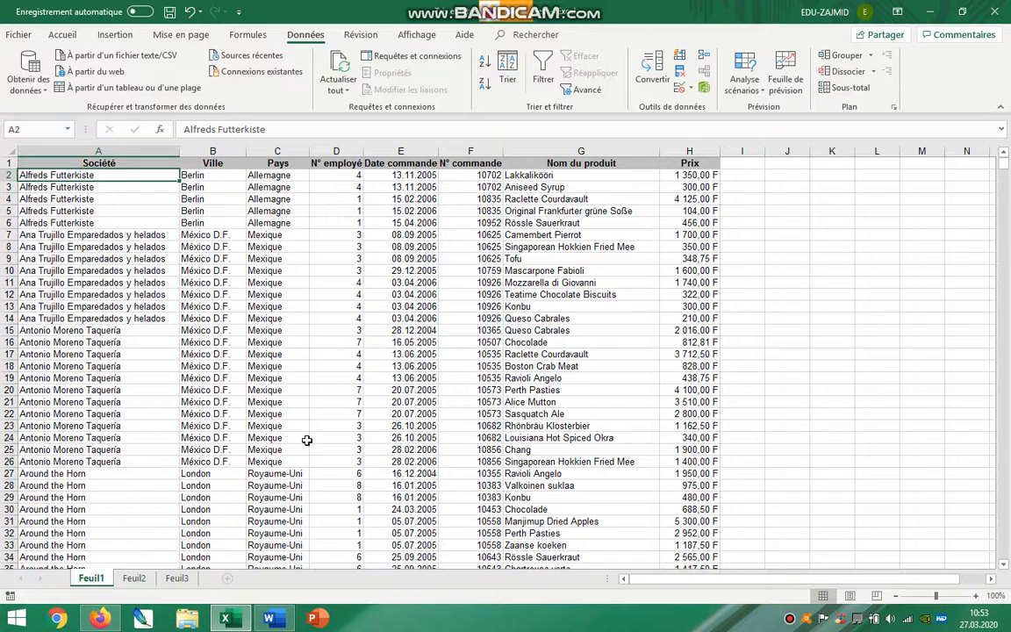
Step: Delete the table's Date commande sort level, add it back with order Du plus ancien au plus récent, and reapply the two-level sort
{"action": "left_click", "coordinate": [509, 70]}
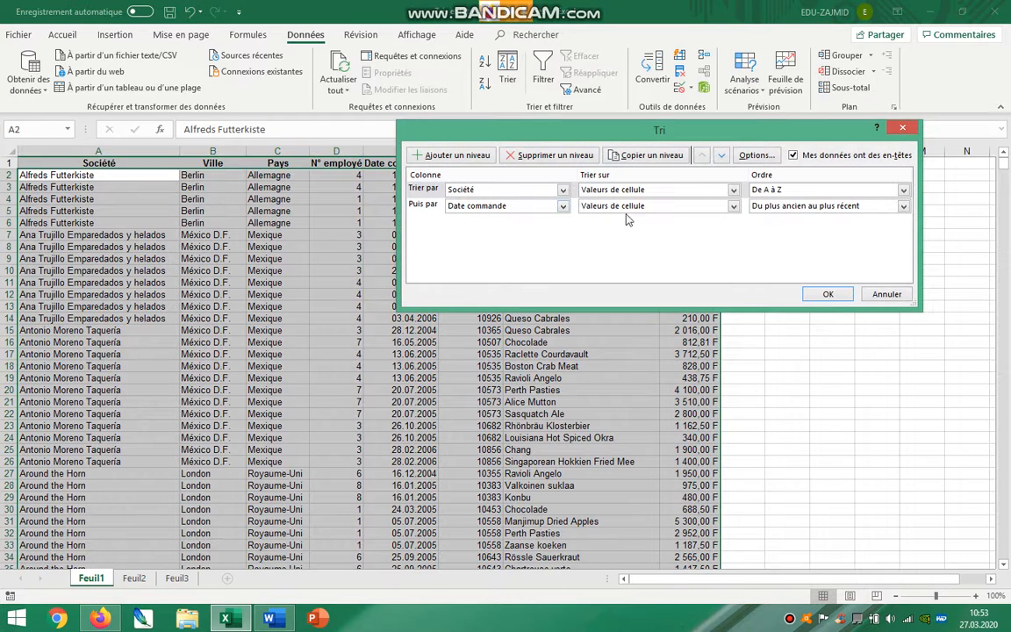
{"action": "left_click", "coordinate": [421, 204]}
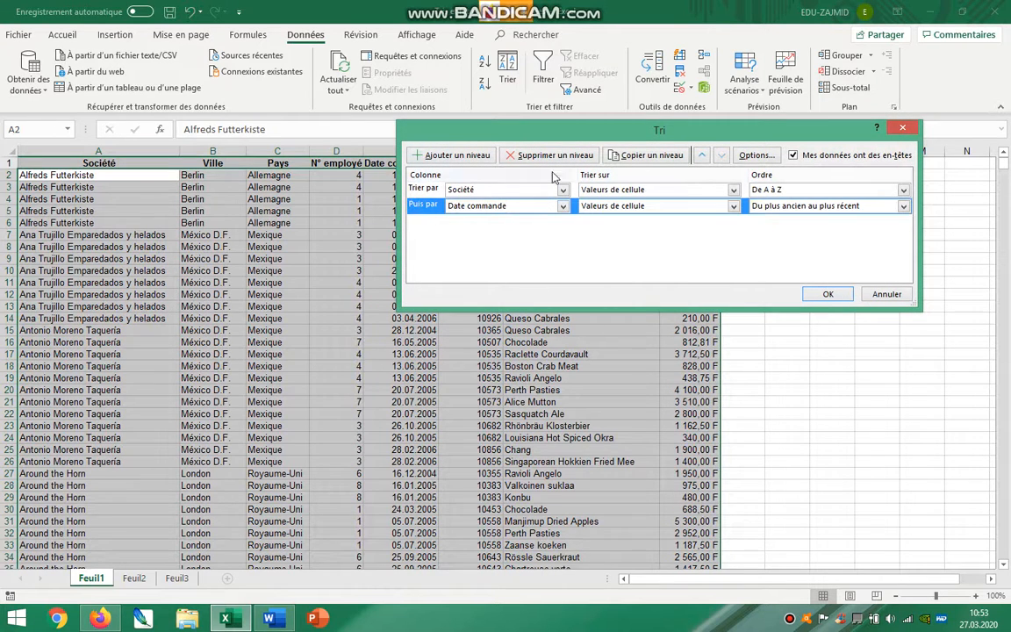
{"action": "left_click", "coordinate": [553, 157]}
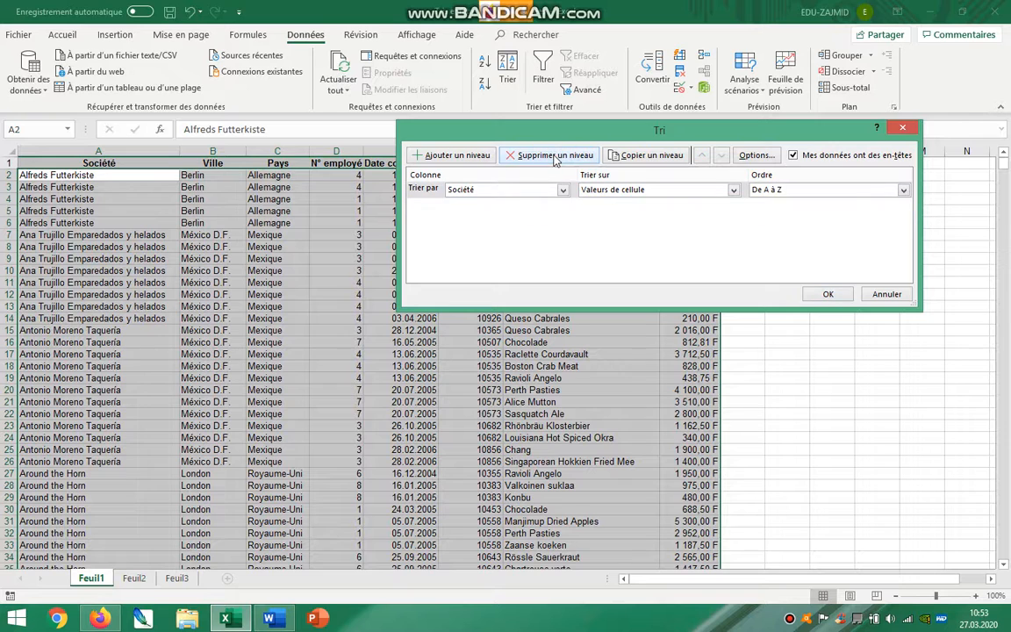
{"action": "left_click", "coordinate": [443, 155]}
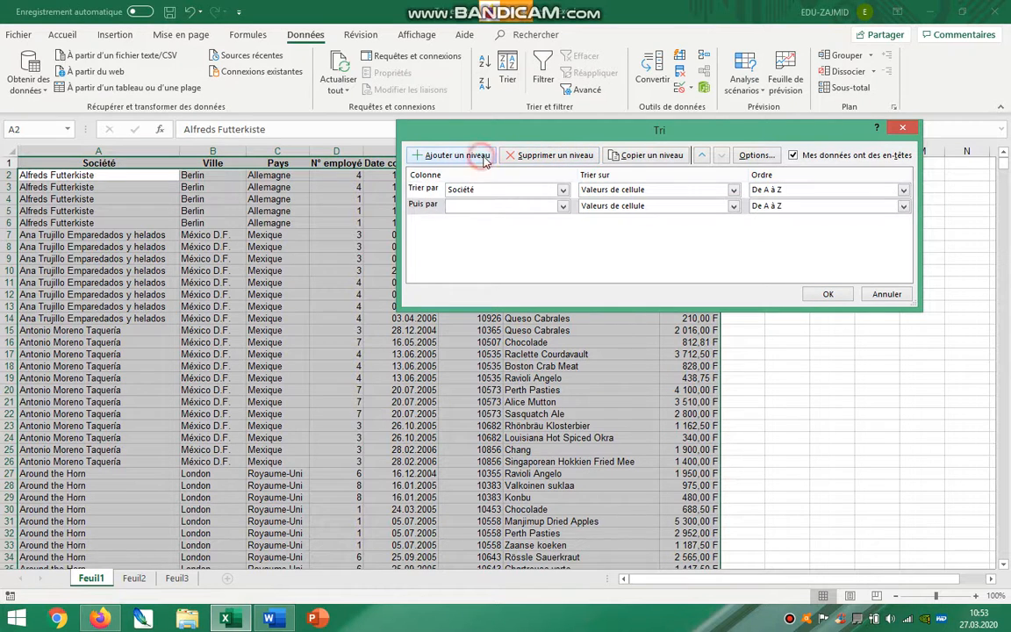
{"action": "left_click", "coordinate": [562, 206]}
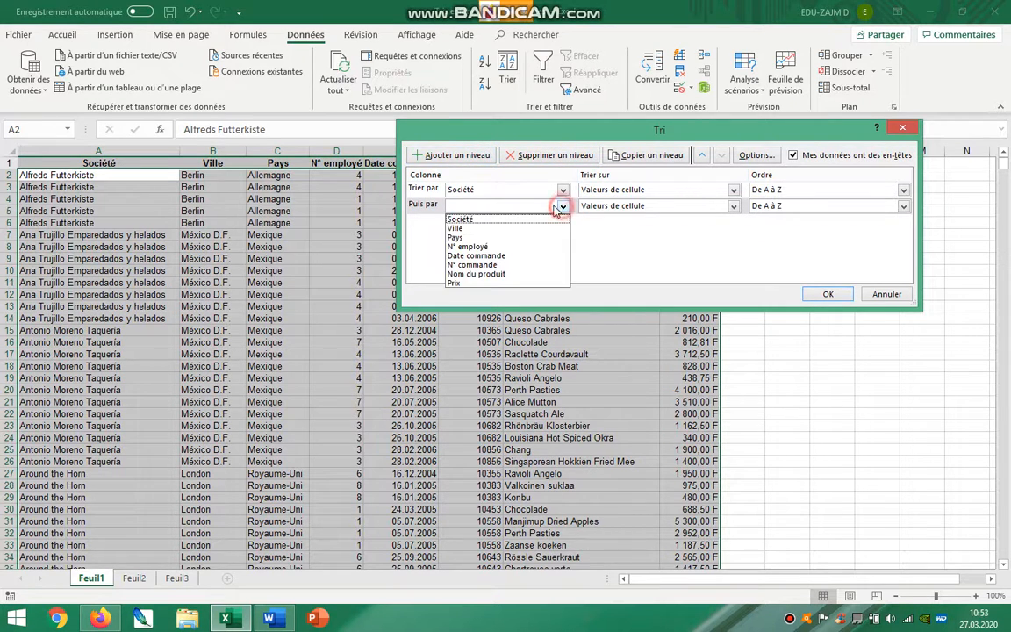
{"action": "left_click", "coordinate": [492, 256]}
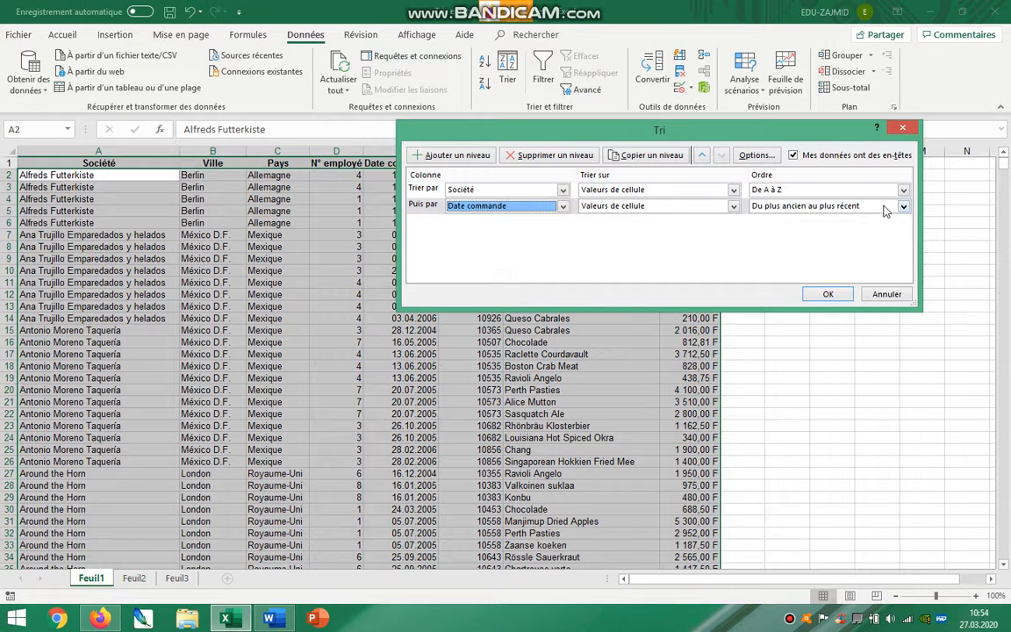
{"action": "left_click", "coordinate": [817, 205]}
{"action": "left_click", "coordinate": [805, 219]}
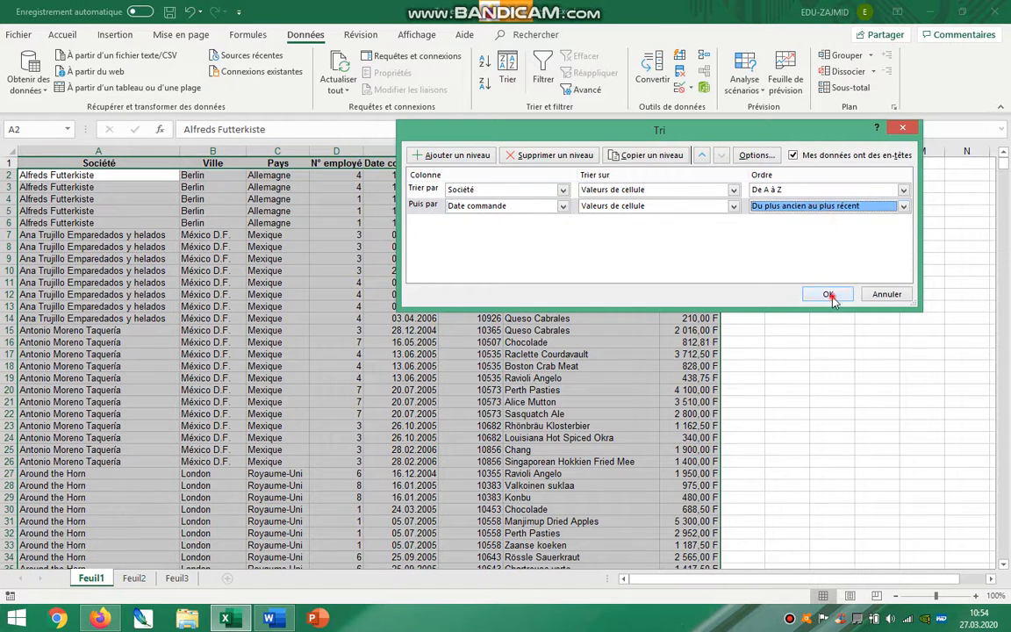
{"action": "left_click", "coordinate": [828, 294]}
Step: Switch to Word and read the second task's question about the city and order date for row 44
{"action": "left_click", "coordinate": [259, 563]}
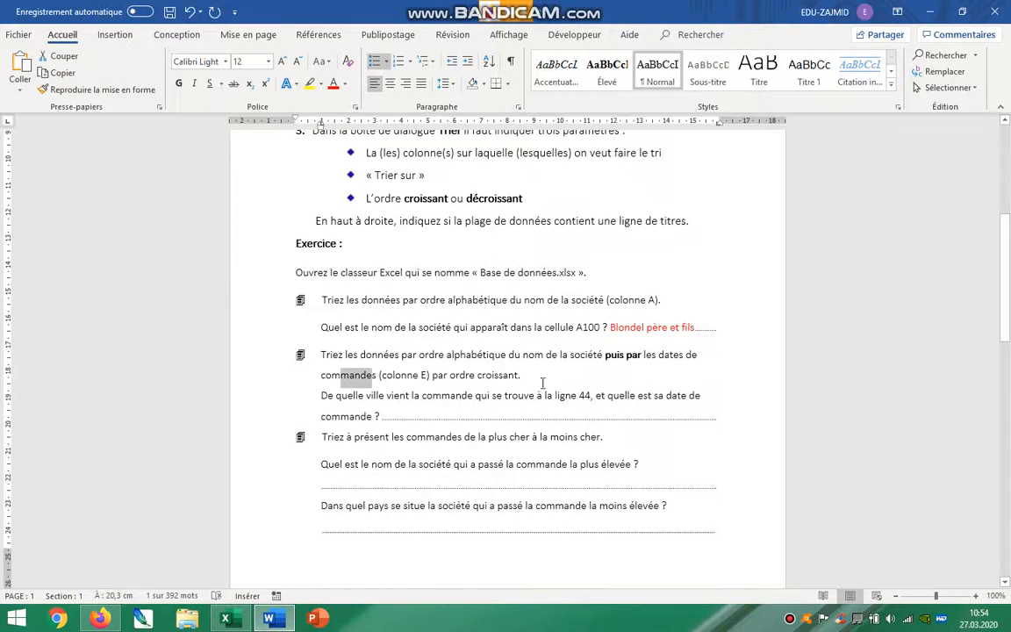
{"action": "left_click", "coordinate": [412, 379]}
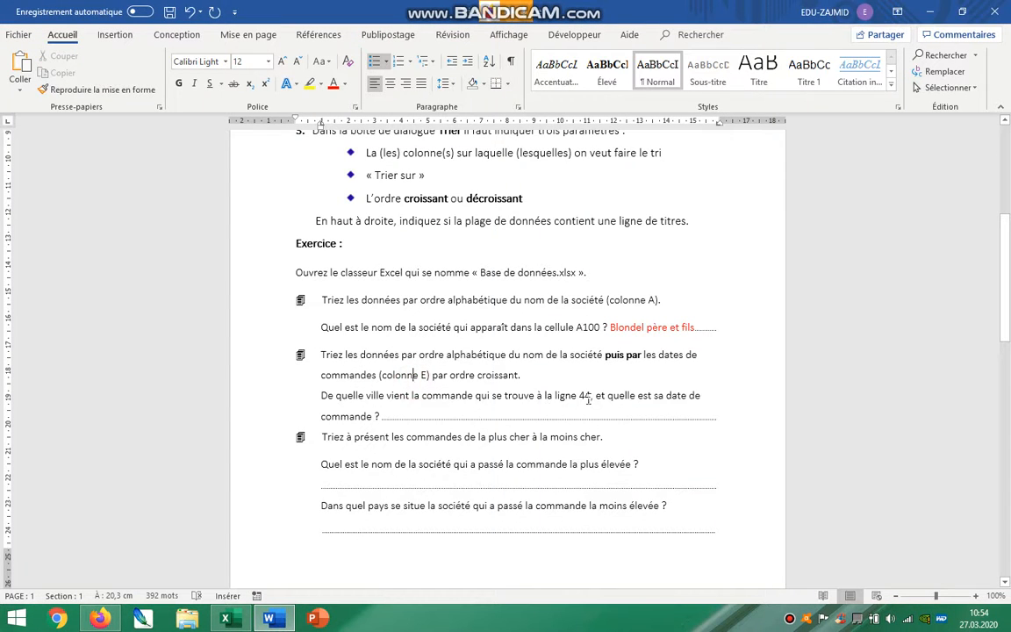
{"action": "double_click", "coordinate": [585, 396]}
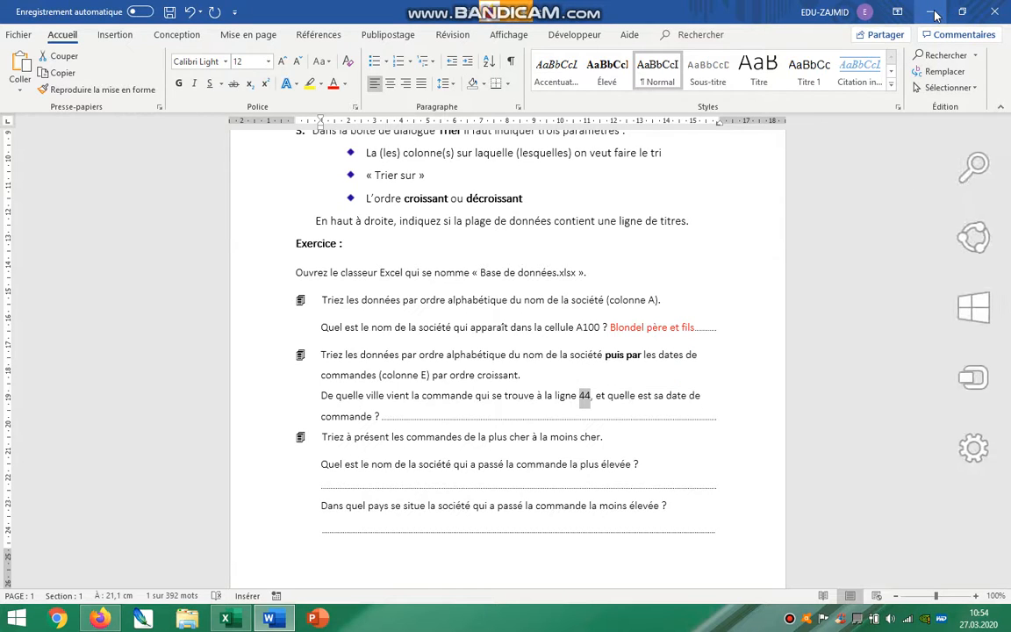
{"action": "left_click_drag", "start_coordinate": [382, 401], "coordinate": [699, 395]}
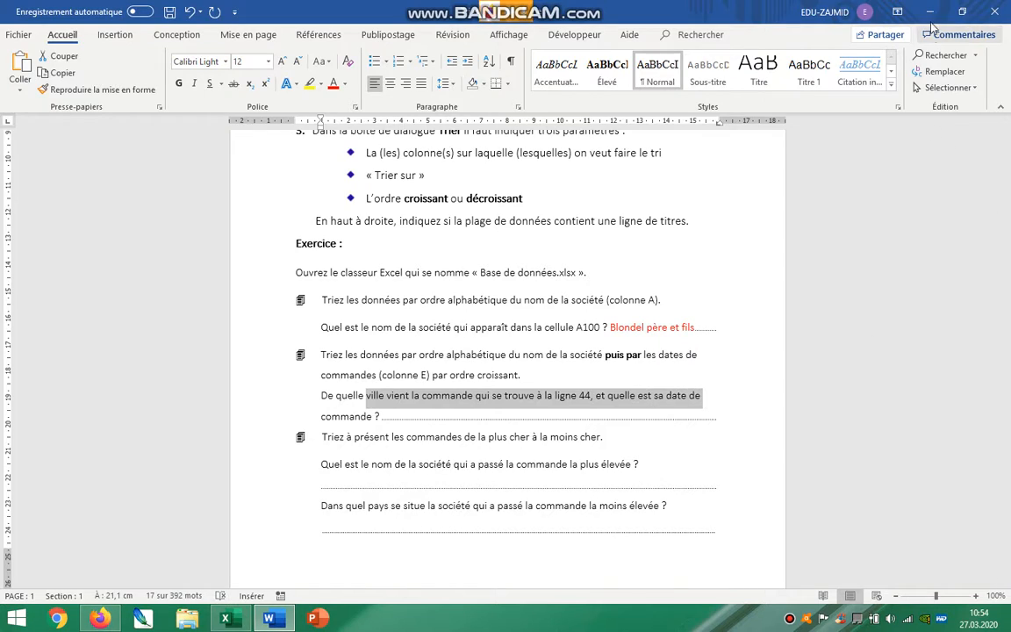
Step: Return to Excel, find row 44 in the sorted table and copy the text Royaume-Uni from its Pays cell
{"action": "left_click", "coordinate": [930, 13]}
{"action": "left_click", "coordinate": [103, 353]}
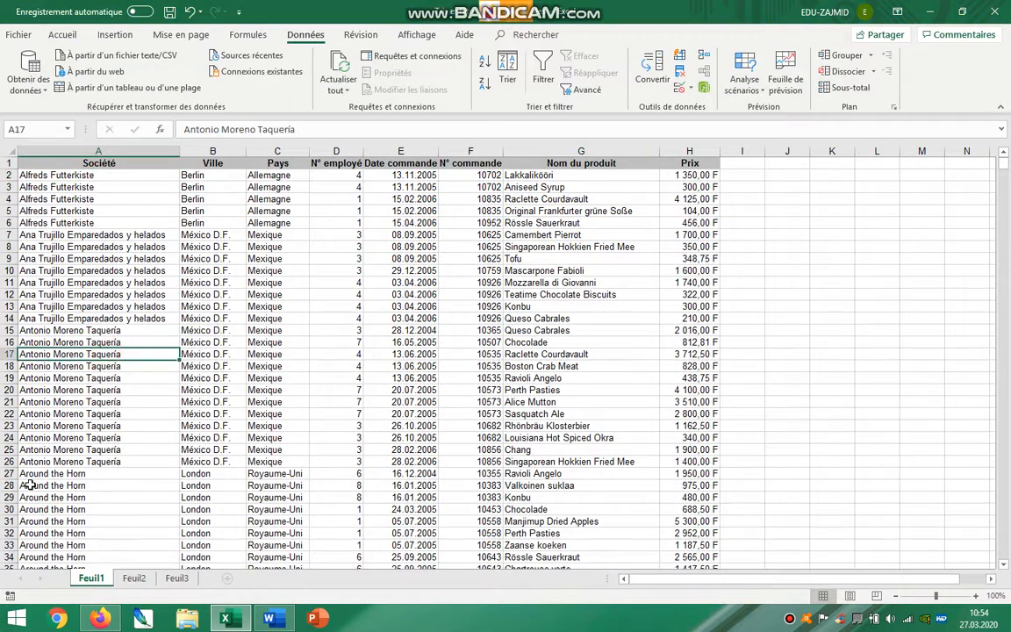
{"action": "scroll", "coordinate": [19, 436], "scroll_direction": "down", "scroll_amount": 7}
{"action": "left_click", "coordinate": [7, 426]}
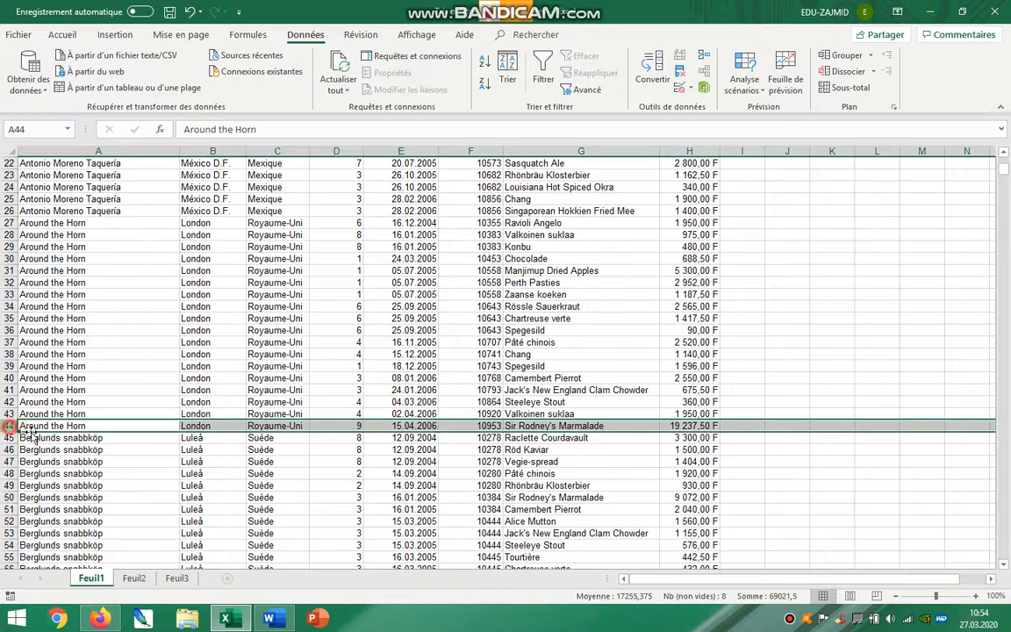
{"action": "left_click", "coordinate": [290, 427]}
{"action": "double_click", "coordinate": [293, 426]}
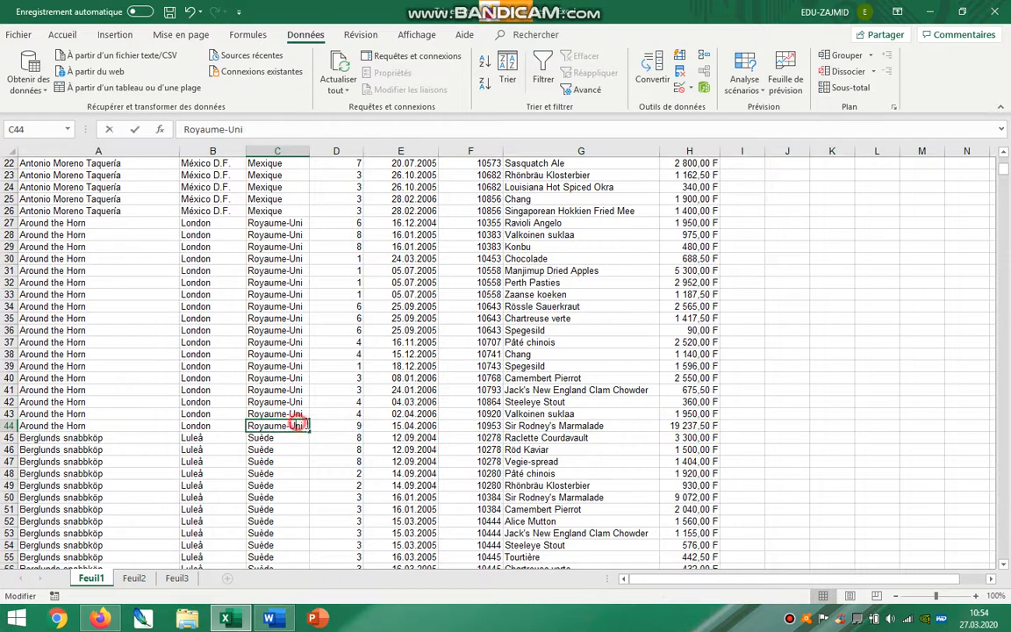
{"action": "double_click", "coordinate": [295, 425]}
{"action": "key", "text": "ctrl+c"}
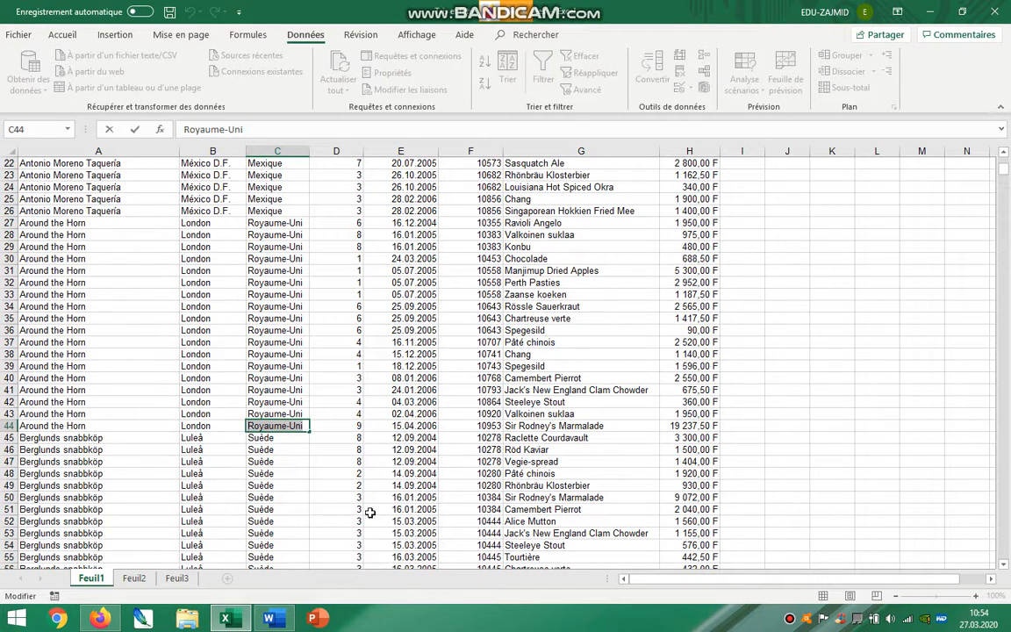
Step: In Word, paste Royaume-Uni on the second task's answer line and add the row 44 order date as 15.4.2006
{"action": "key", "text": "alt+Tab"}
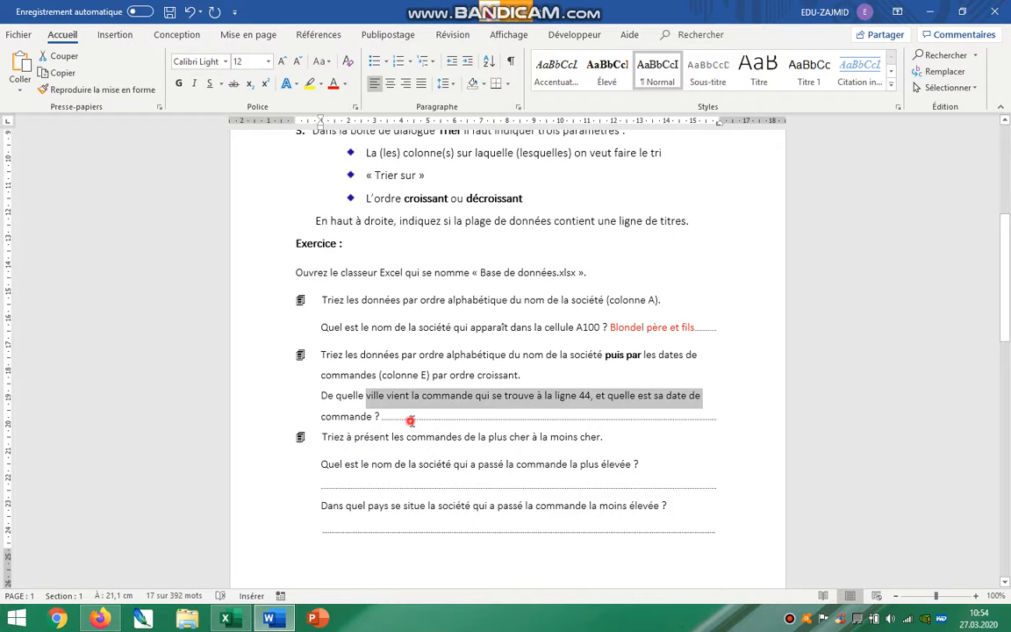
{"action": "left_click", "coordinate": [383, 417]}
{"action": "key", "text": "ctrl+v"}
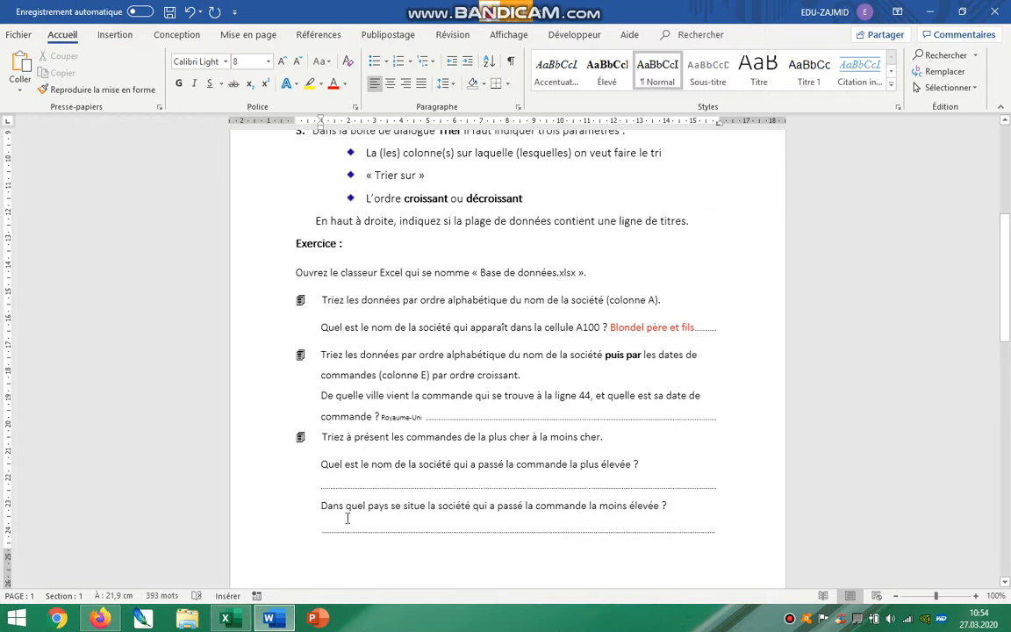
{"action": "key", "text": "alt+Tab"}
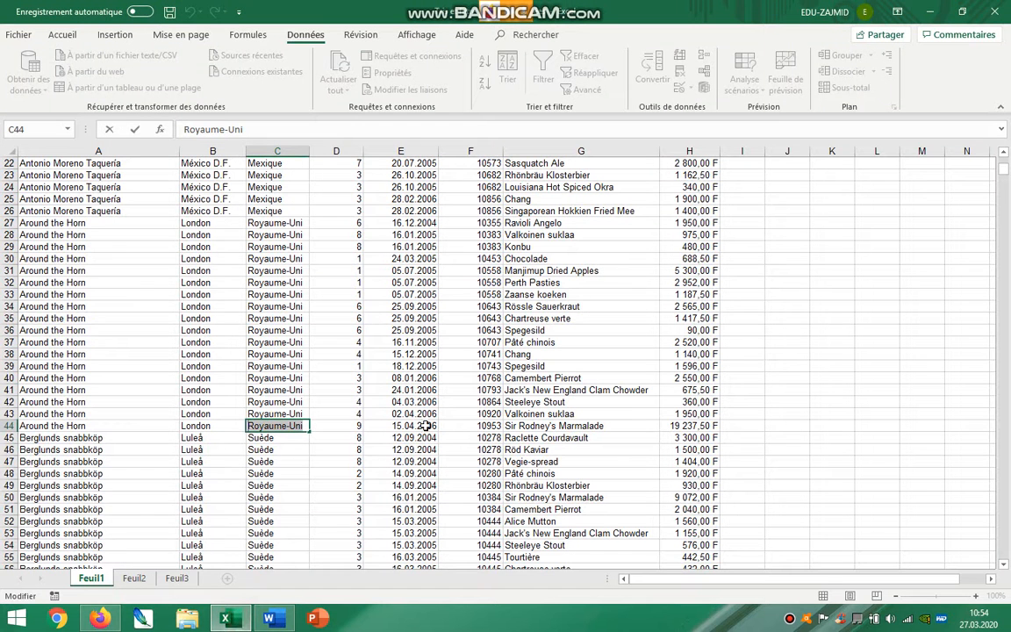
{"action": "key", "text": "alt+Tab"}
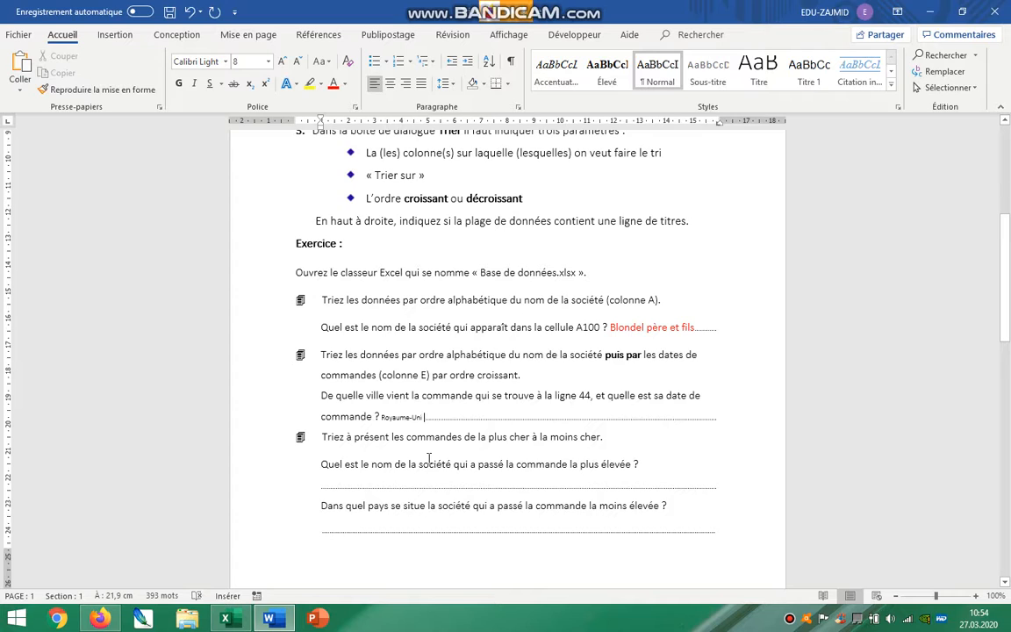
{"action": "type", "text": "15.4.2006"}
Step: Format the answer "Royaume-Uni 15.4.2006" in red at font size 18
{"action": "left_click_drag", "start_coordinate": [455, 418], "coordinate": [381, 418]}
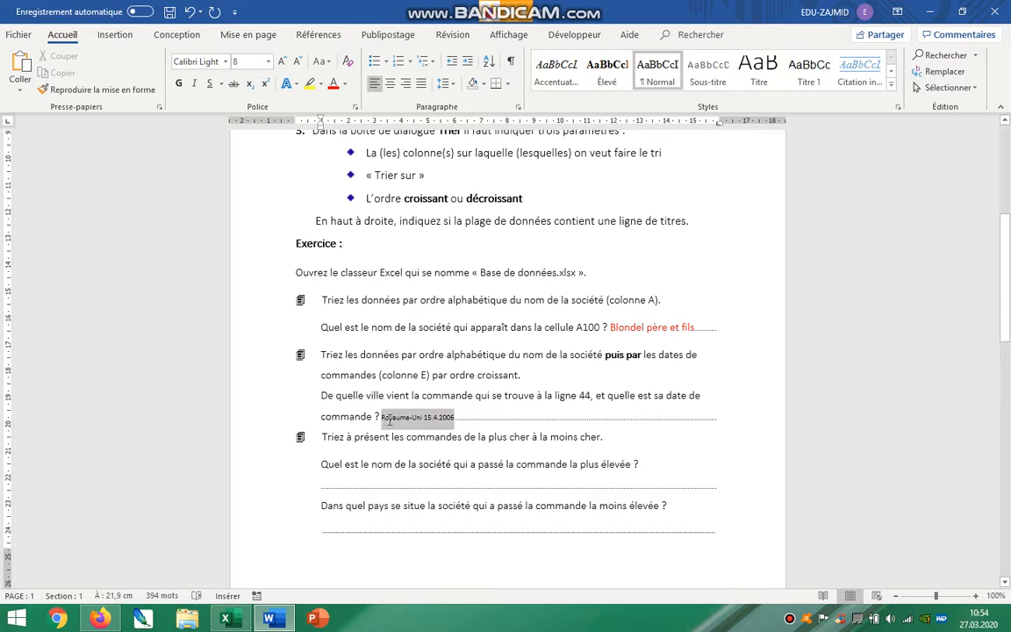
{"action": "left_click", "coordinate": [331, 85]}
{"action": "left_click", "coordinate": [268, 62]}
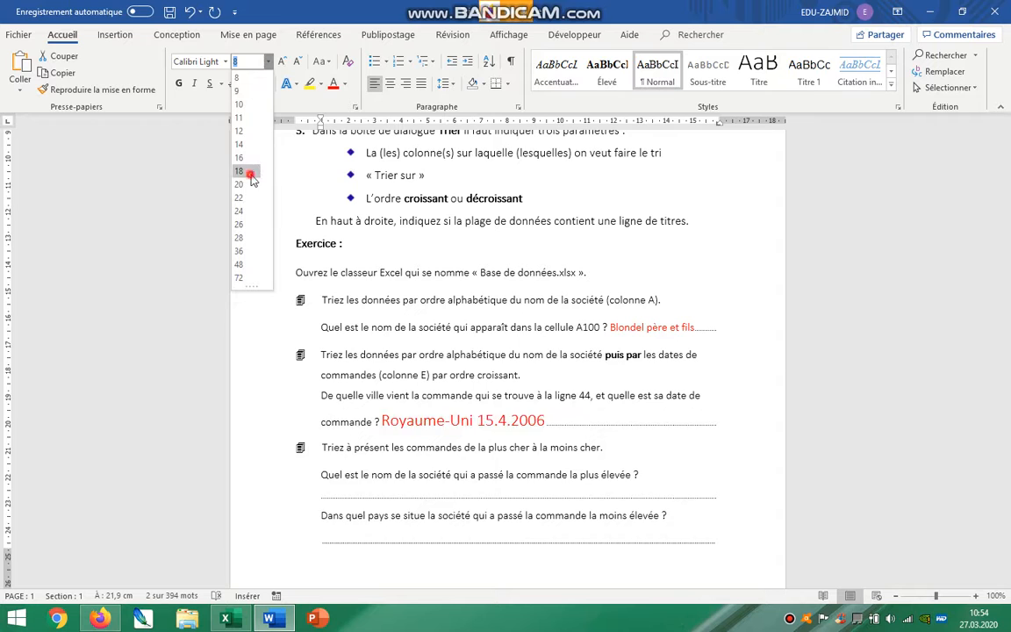
{"action": "left_click", "coordinate": [250, 176]}
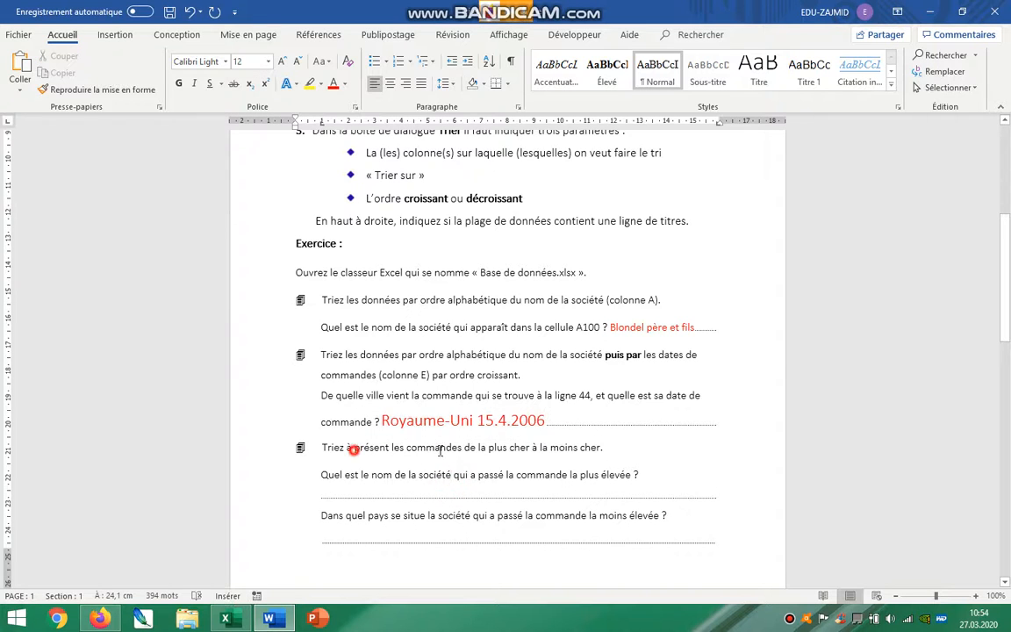
Step: Read the third sorting task and the filtering instructions on the following page, starting with the selection of the title row
{"action": "left_click_drag", "start_coordinate": [355, 447], "coordinate": [684, 524]}
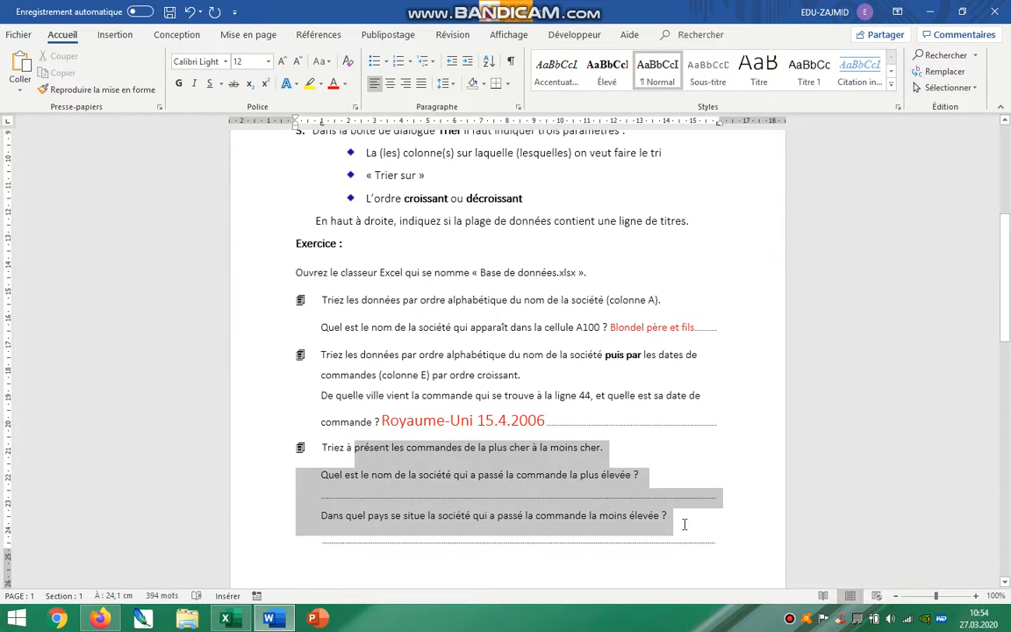
{"action": "scroll", "coordinate": [639, 418], "scroll_direction": "down", "scroll_amount": 1}
{"action": "scroll", "coordinate": [699, 406], "scroll_direction": "down", "scroll_amount": 5}
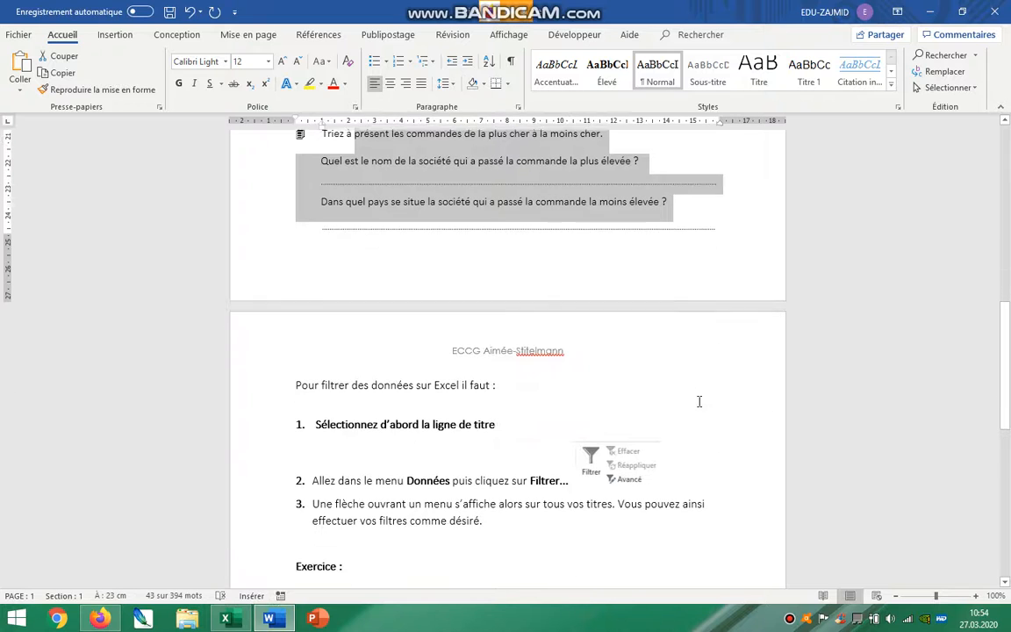
{"action": "scroll", "coordinate": [676, 400], "scroll_direction": "down", "scroll_amount": 3}
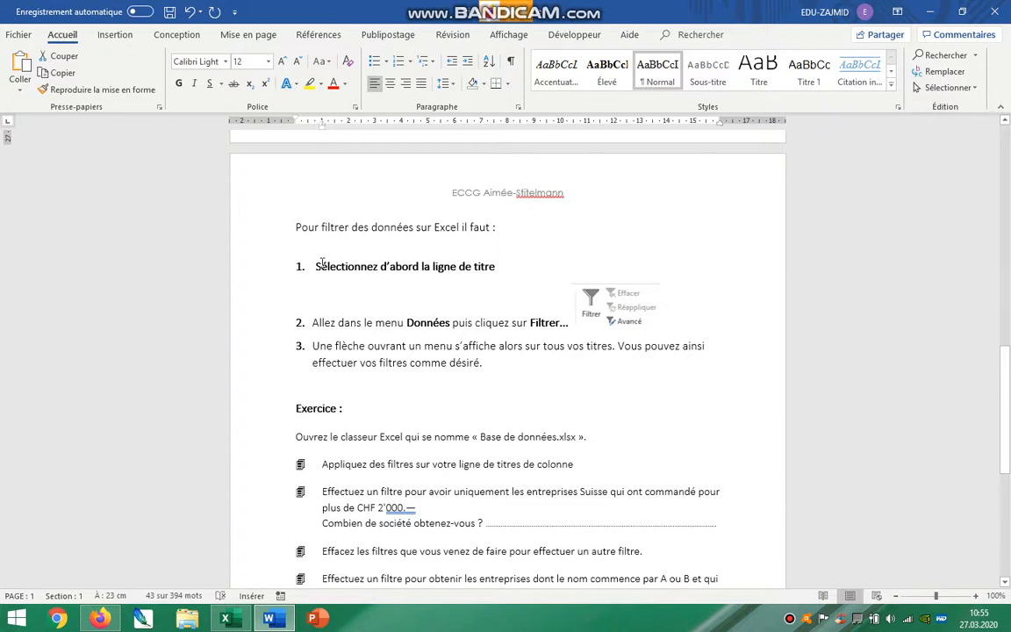
{"action": "left_click_drag", "start_coordinate": [316, 266], "coordinate": [507, 266]}
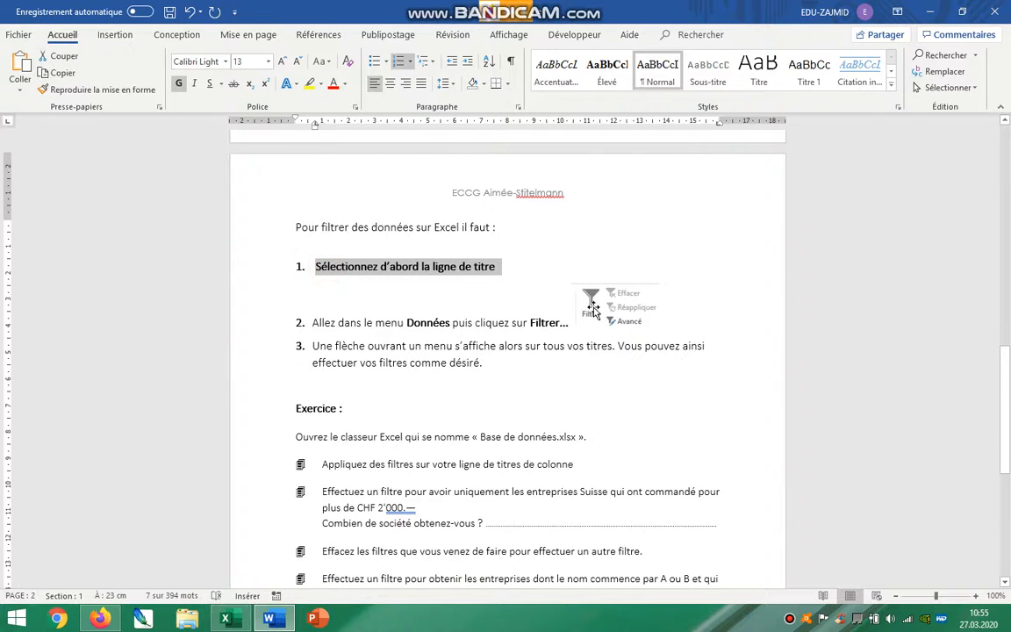